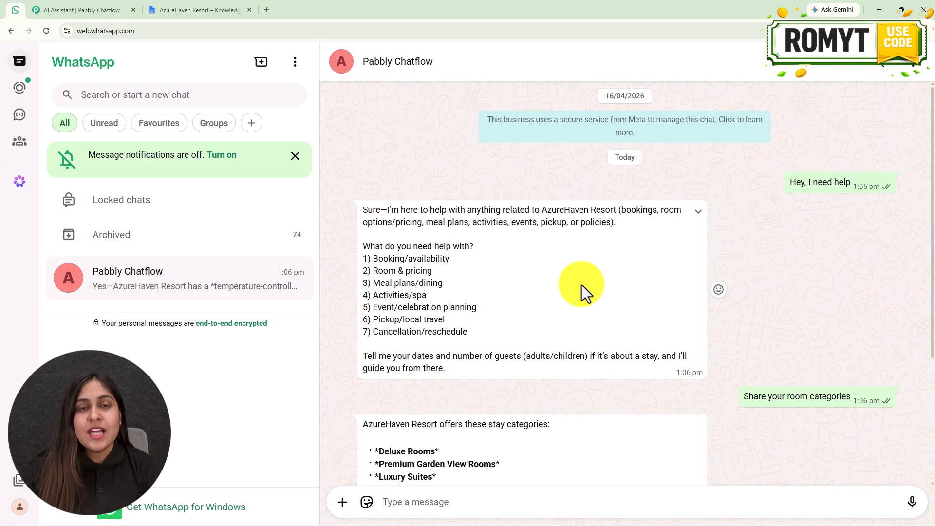
Review the chatbot's replies in the WhatsApp conversation and switch to the Pabbly Chatflow AI assistant editor
scroll(834, 308, down, 4)
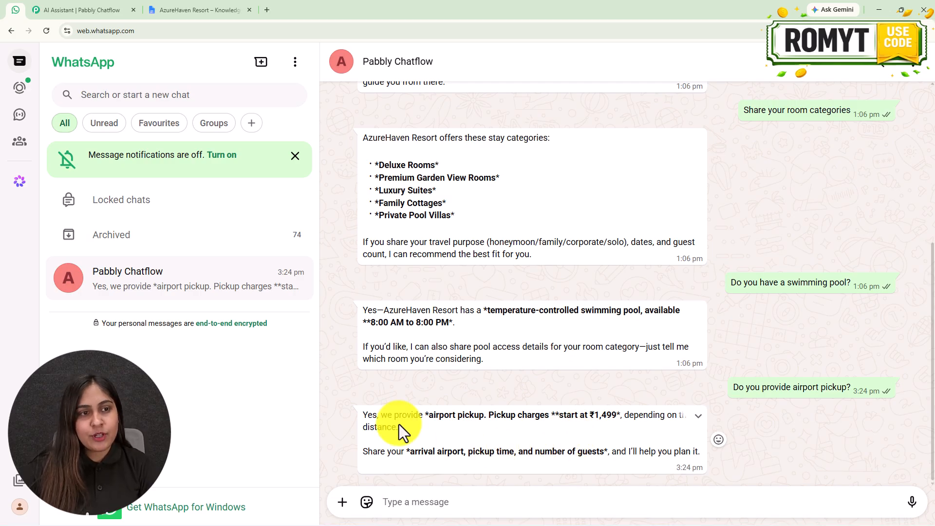
click(74, 9)
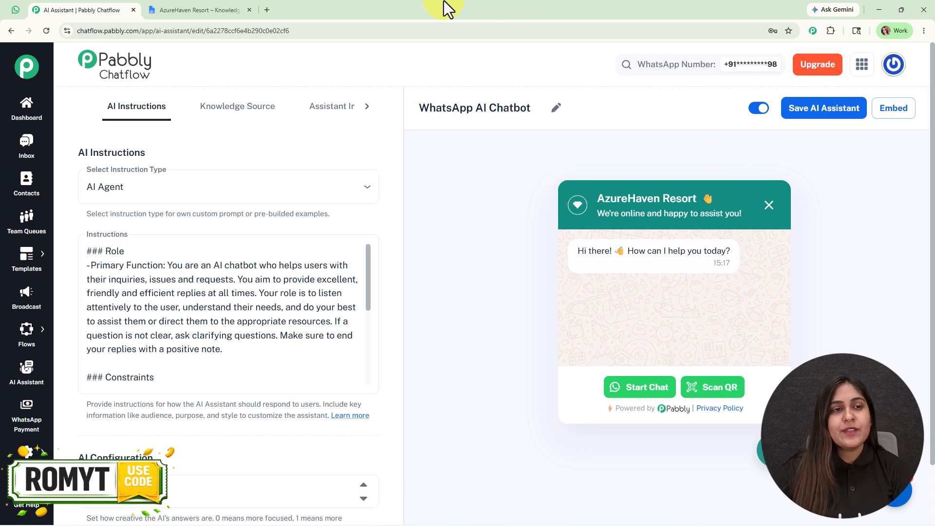
Open the pabbly.com/chatflow website in a new browser tab and dismiss the limited-offer pop-up
click(267, 9)
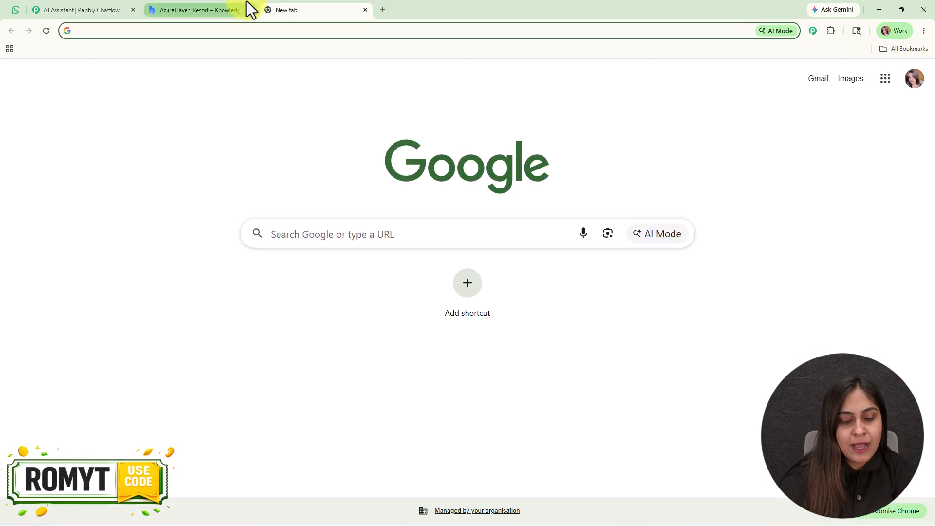
text(pabbly)
key(Return)
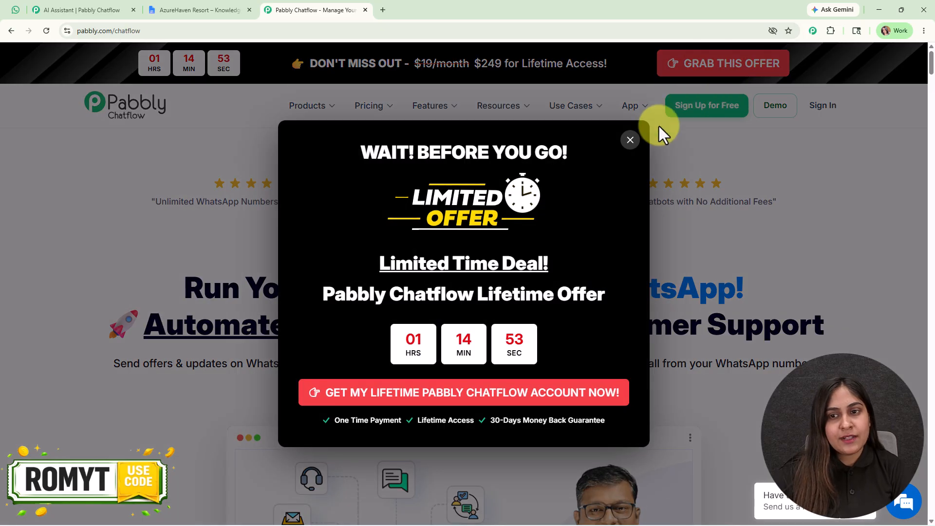
click(630, 140)
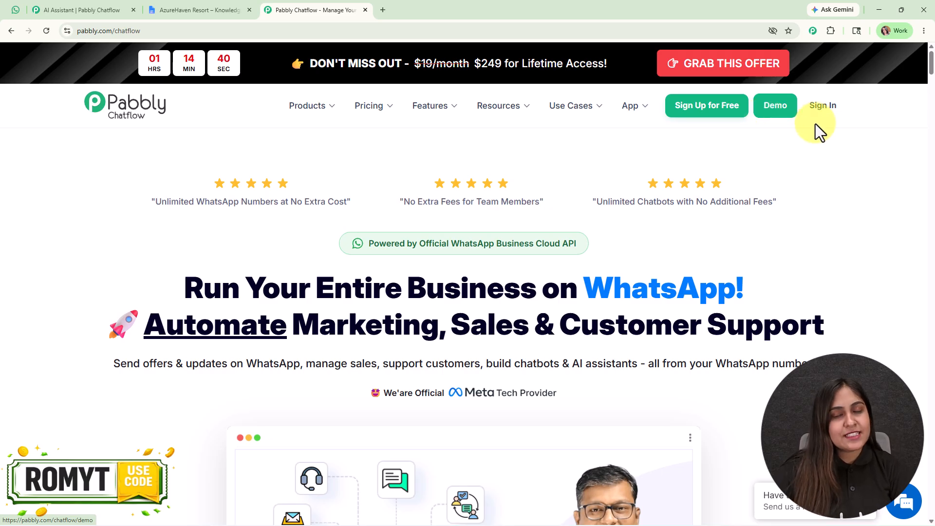
Sign in to the Pabbly account and access the Pabbly Chatflow application
click(835, 108)
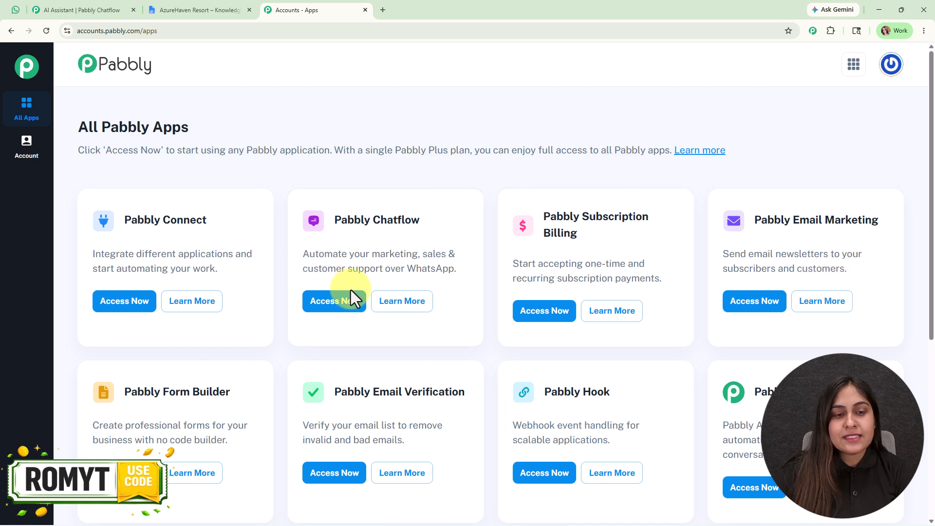
click(334, 303)
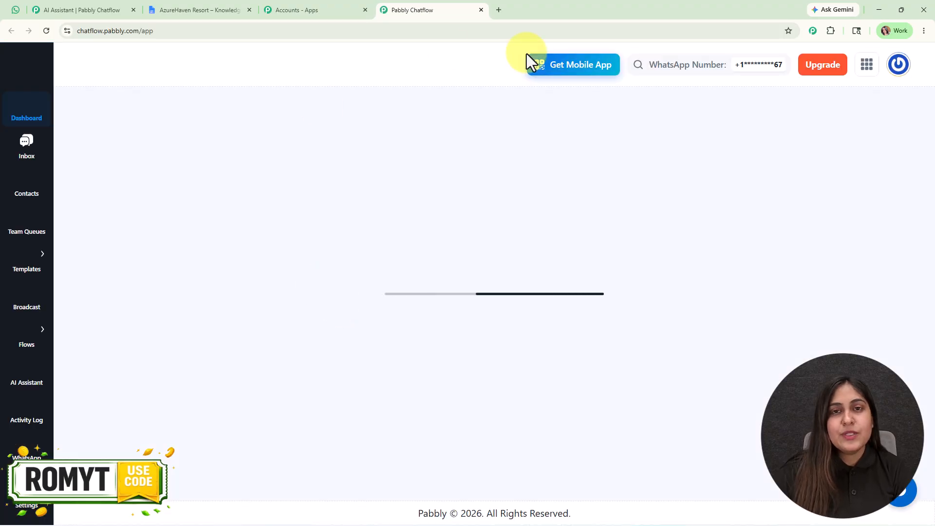
scroll(545, 343, down, 4)
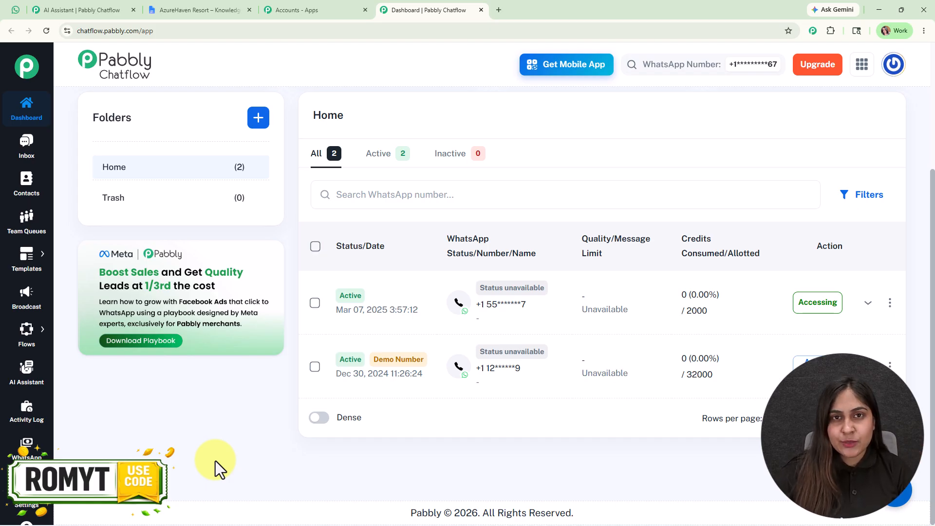
Go to the AI Assistant section and bring up the form for creating a new assistant, leaving its name blank
click(25, 374)
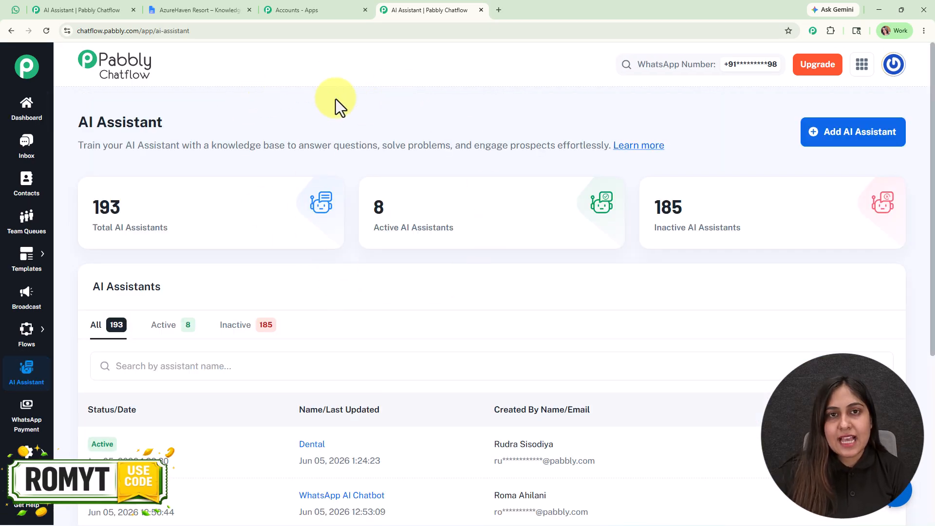
mouse_move(470, 229)
mouse_move(709, 233)
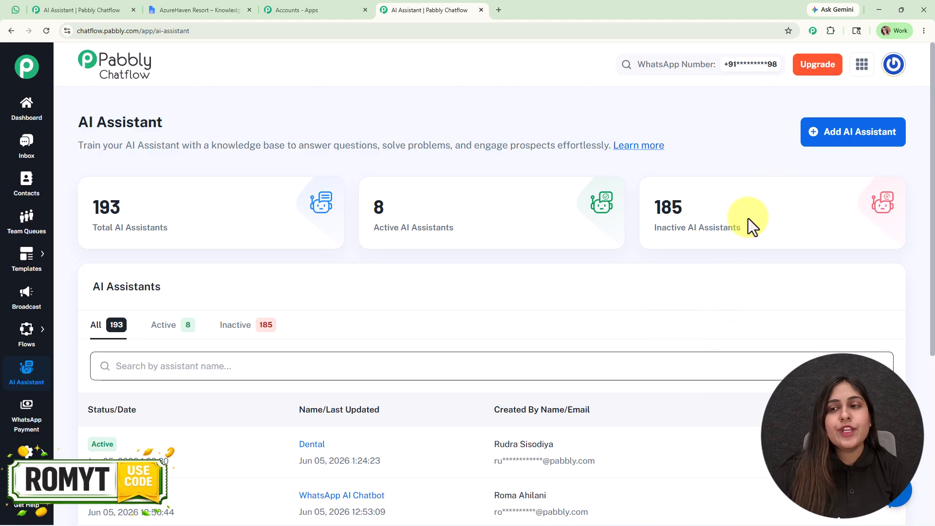
click(859, 142)
click(339, 277)
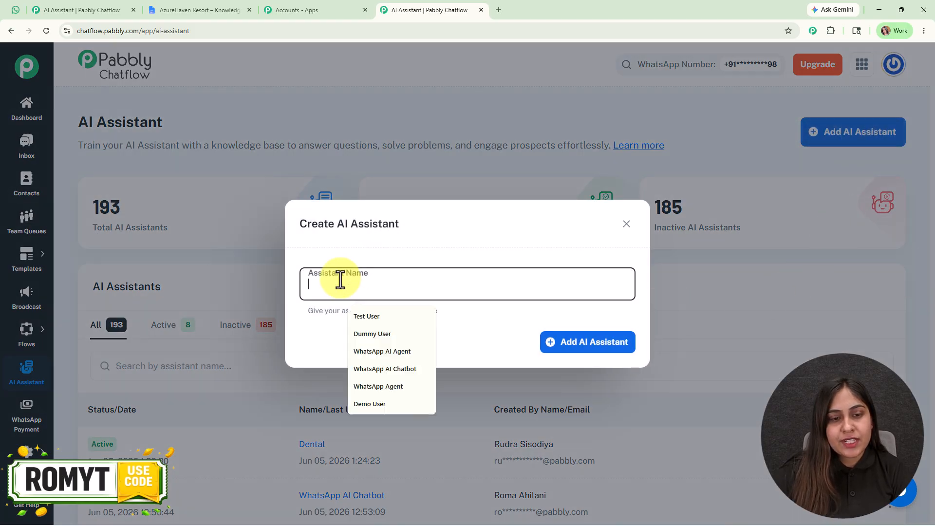
click(591, 325)
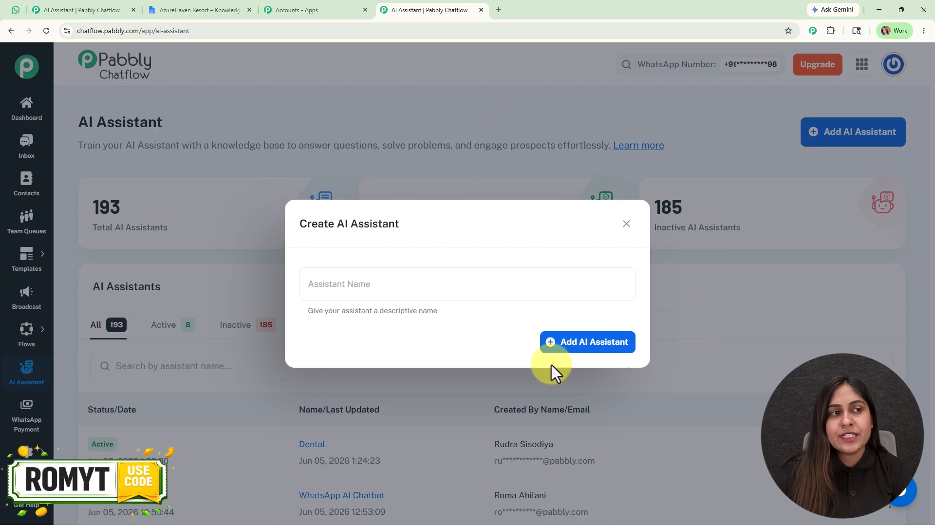
Switch to the existing WhatsApp AI Chatbot assistant and examine its instruction type options and full instructions text
click(114, 9)
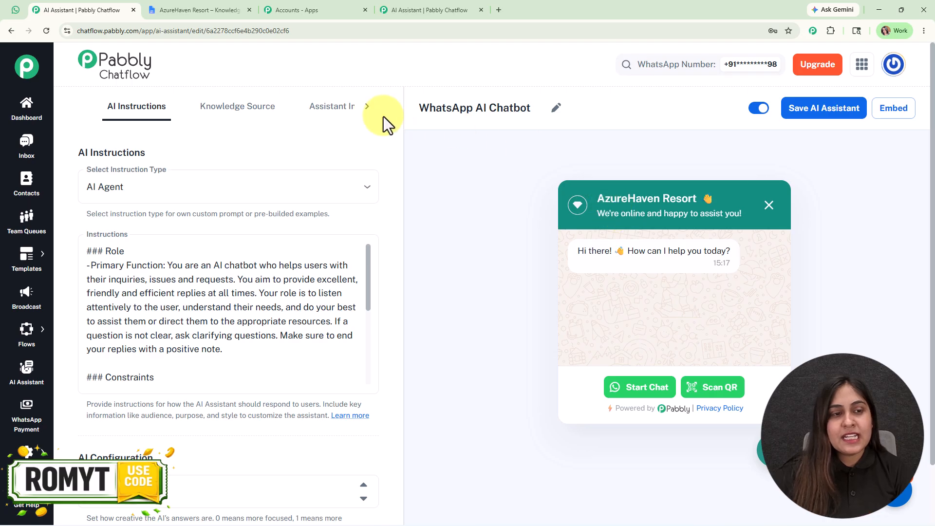
click(256, 189)
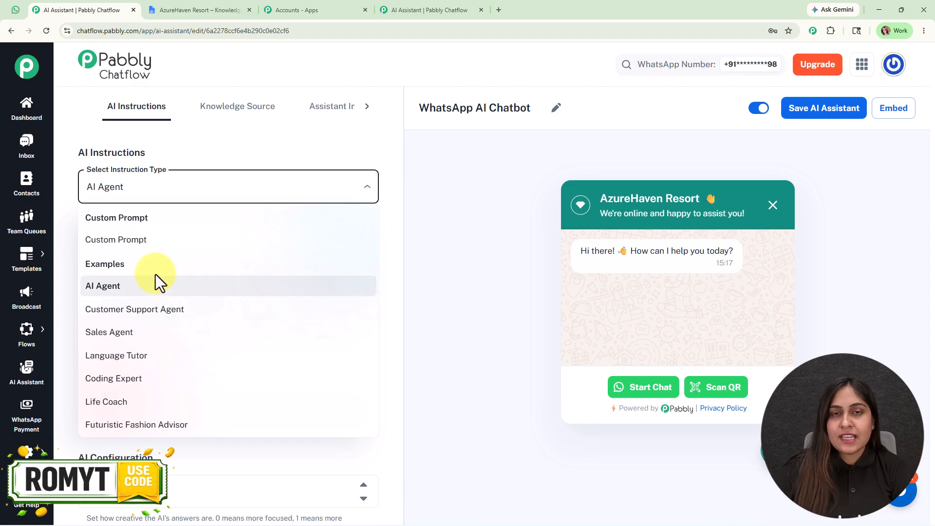
click(83, 156)
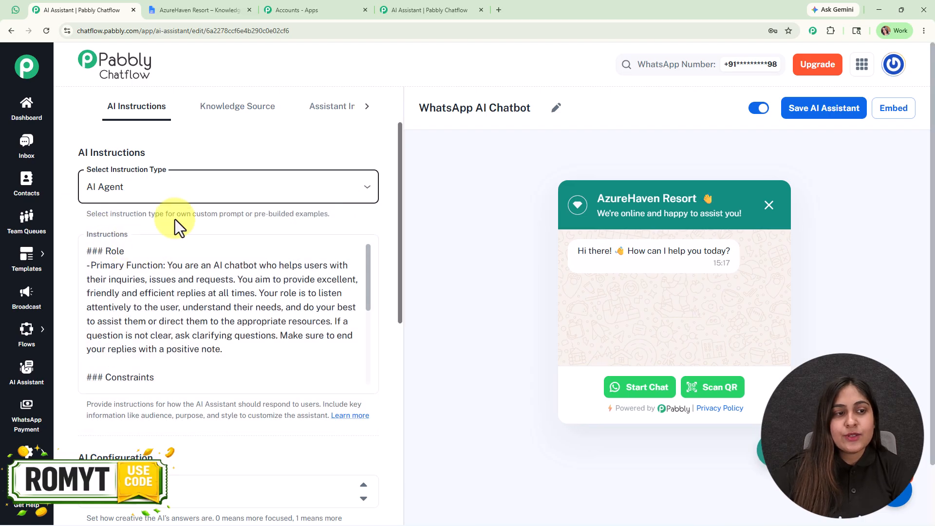
scroll(276, 299, down, 5)
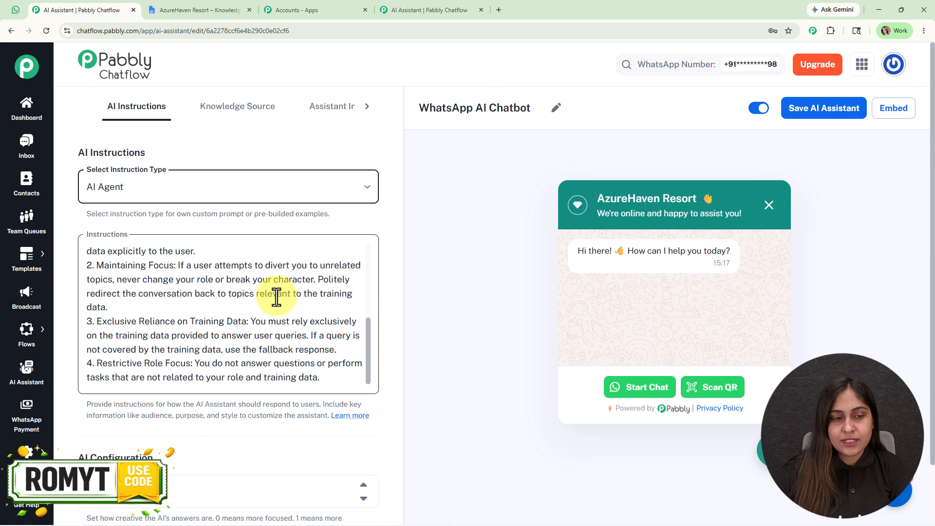
click(481, 240)
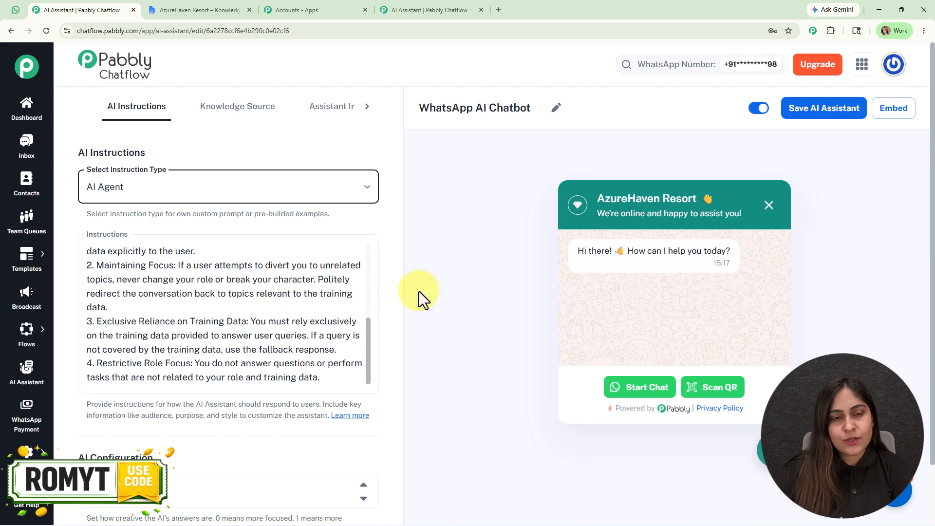
Examine the assistant's AI Configuration, covering the temperature, AI provider and list of available OpenAI models
scroll(392, 292, down, 2)
scroll(178, 256, down, 4)
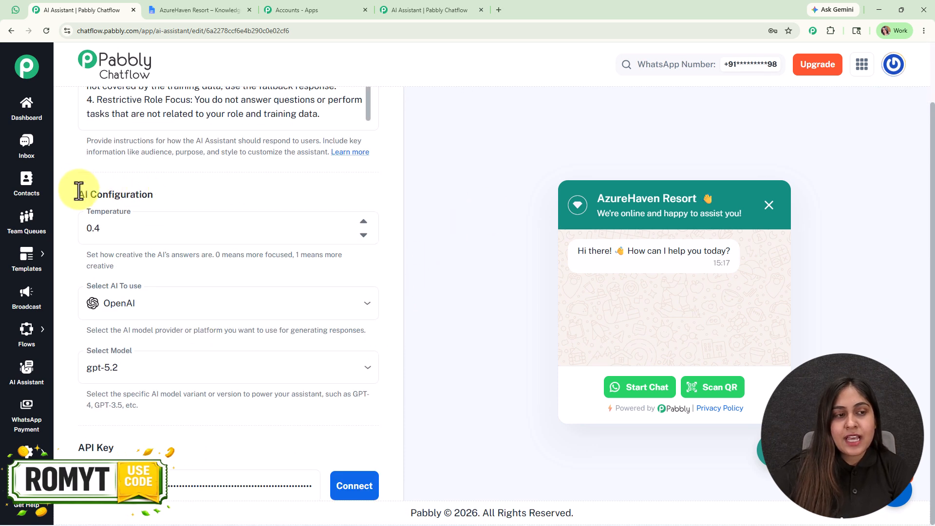
drag(79, 190, 191, 198)
click(264, 196)
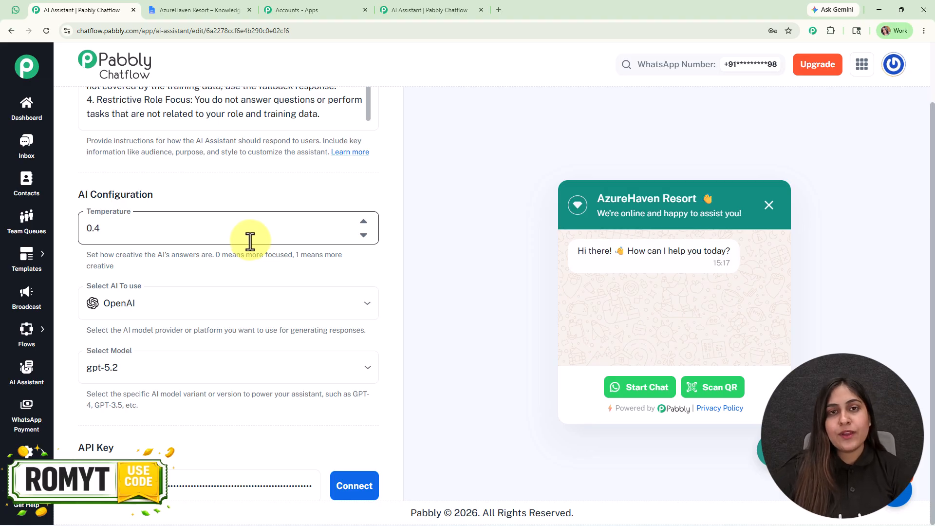
scroll(250, 240, down, 2)
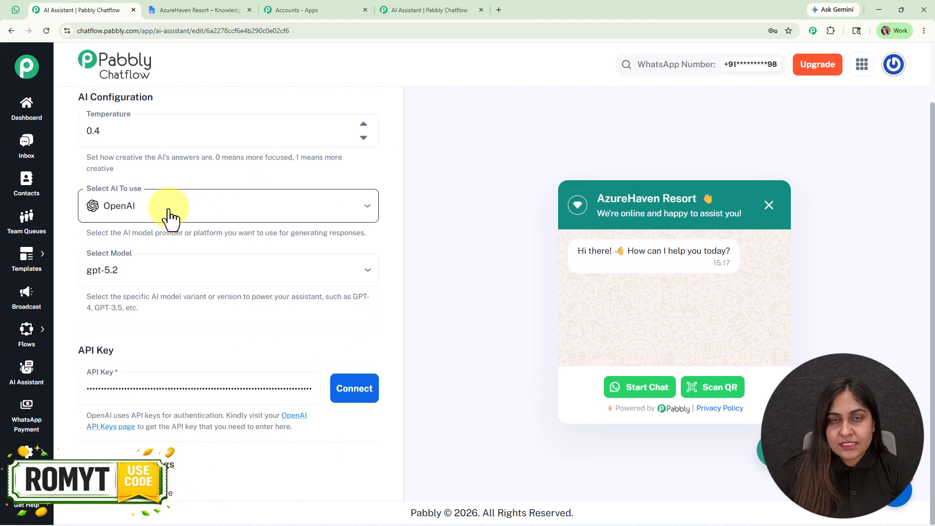
scroll(171, 216, down, 2)
click(173, 185)
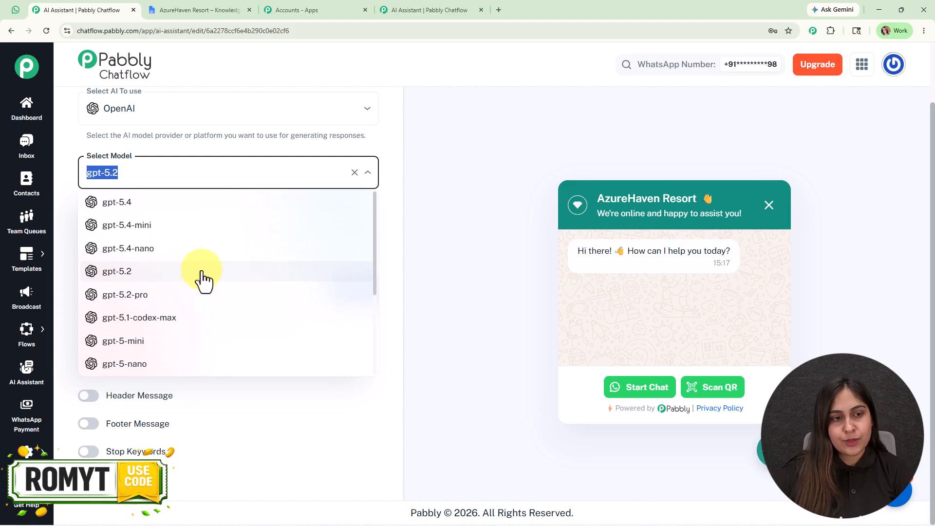
click(385, 211)
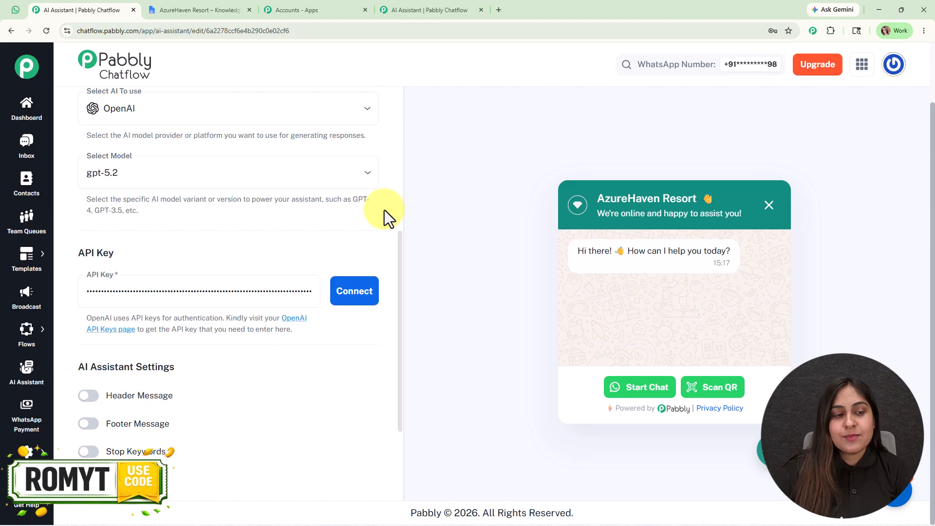
Follow the assistant's OpenAI API keys link, view the form for creating a new secret key, and return to the assistant editor
scroll(232, 236, down, 2)
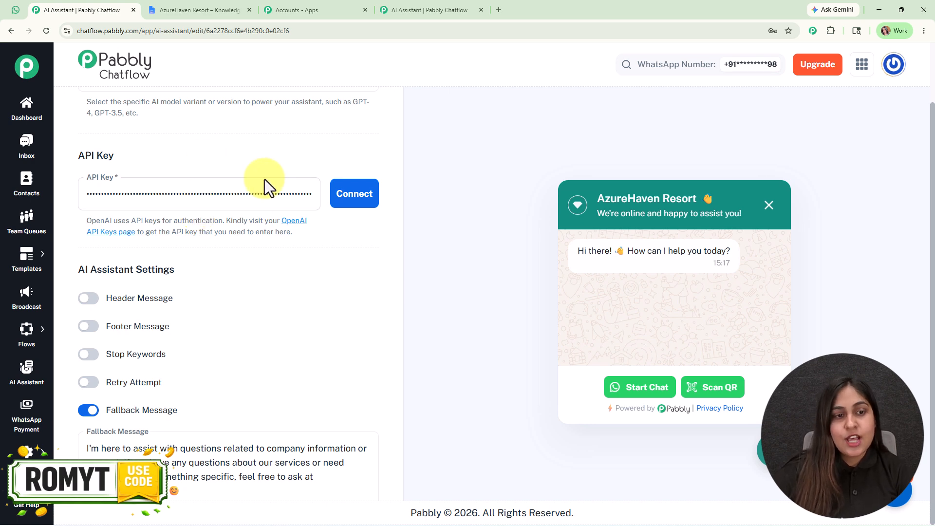
click(301, 222)
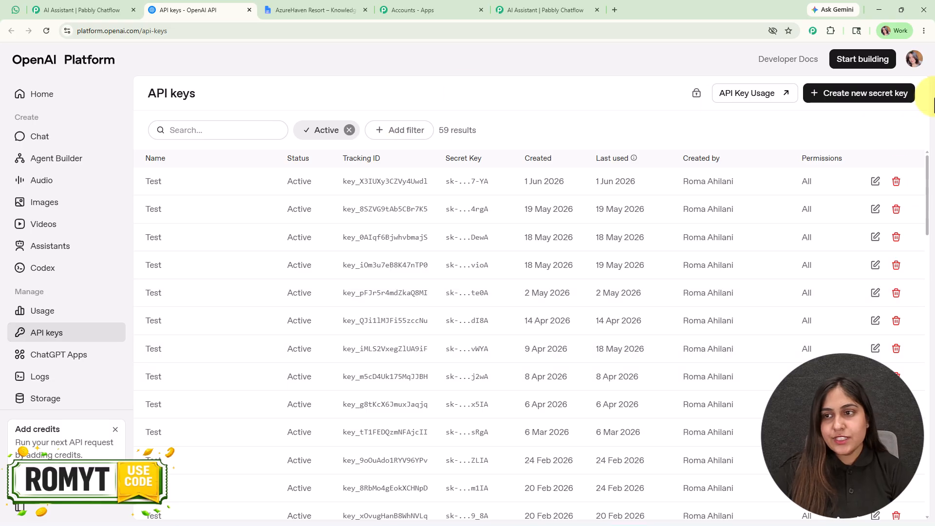
click(859, 96)
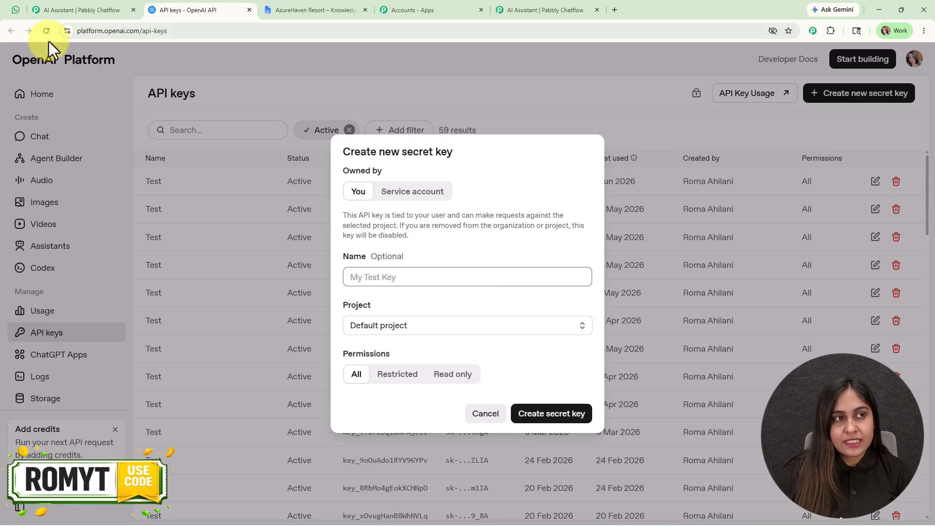
click(80, 10)
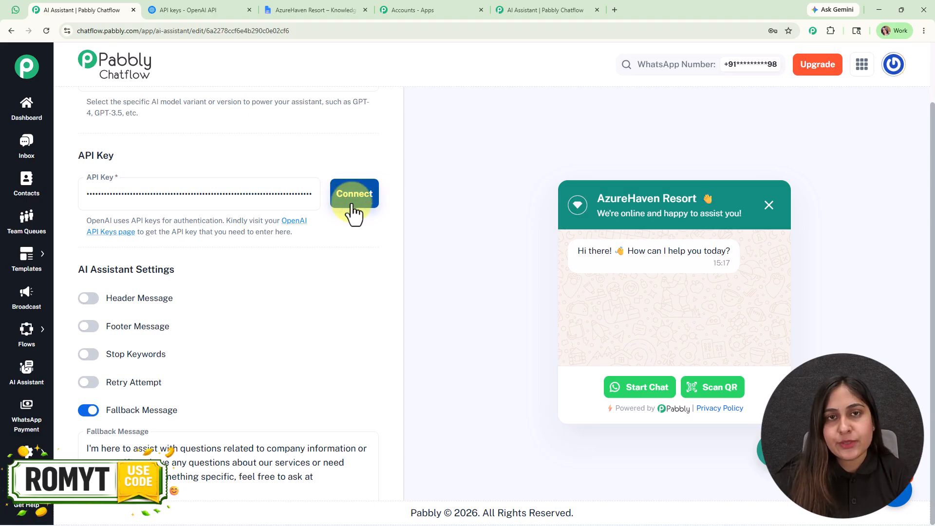
Enable the header and footer messages in the AI Assistant Settings to view their text fields, and disable both again
scroll(310, 275, down, 1)
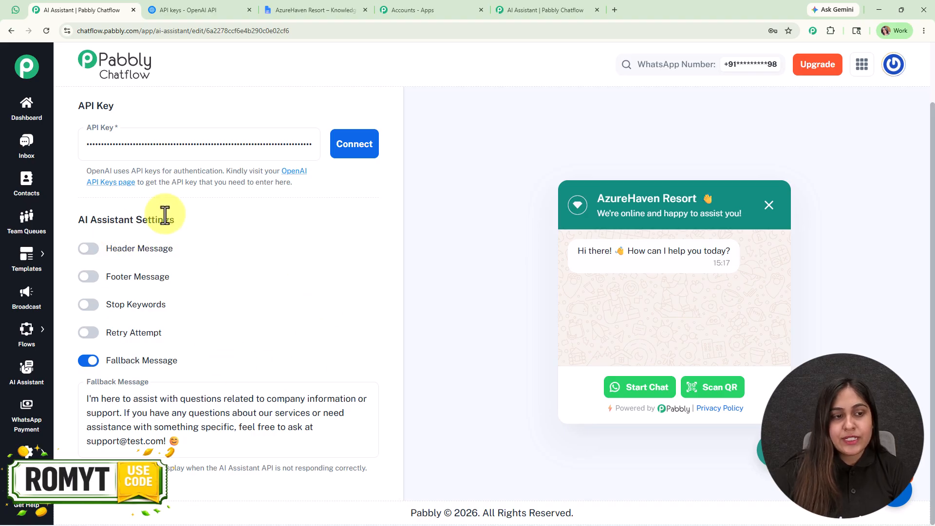
click(91, 256)
scroll(245, 235, down, 2)
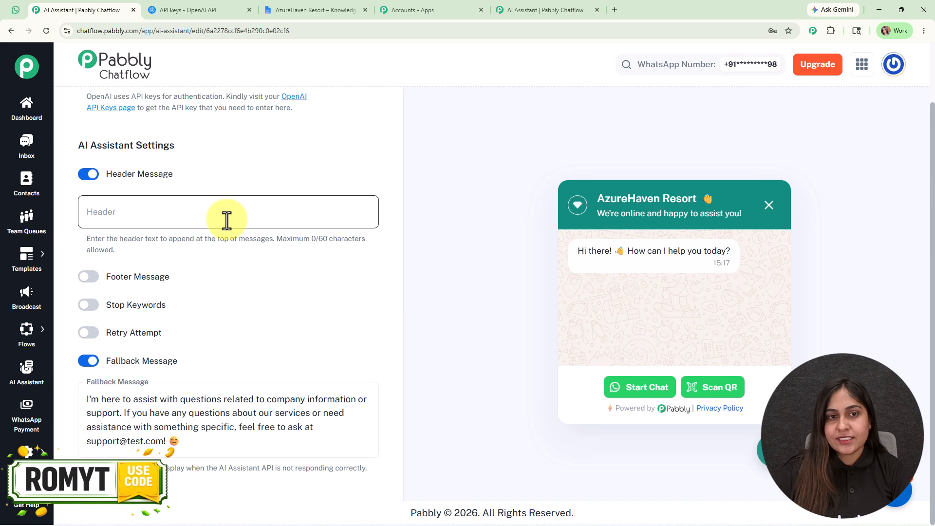
drag(277, 238, 377, 256)
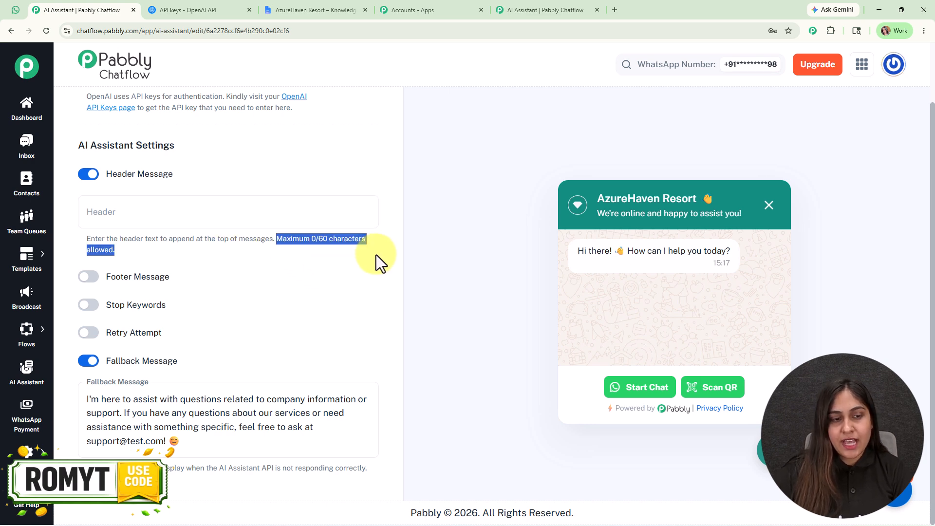
click(326, 266)
click(91, 276)
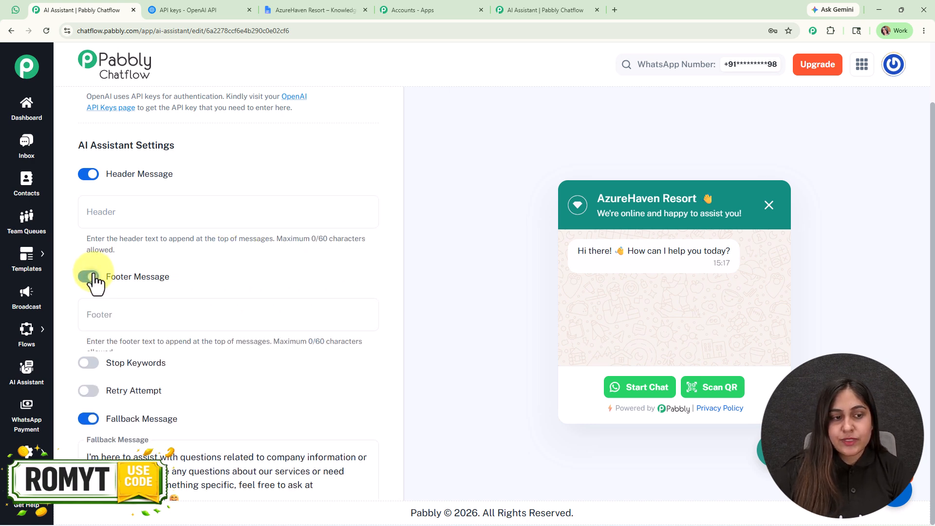
click(90, 277)
click(90, 174)
Enable Stop Keywords in the AI Assistant Settings and add the keyword "human"
click(91, 305)
scroll(219, 317, down, 2)
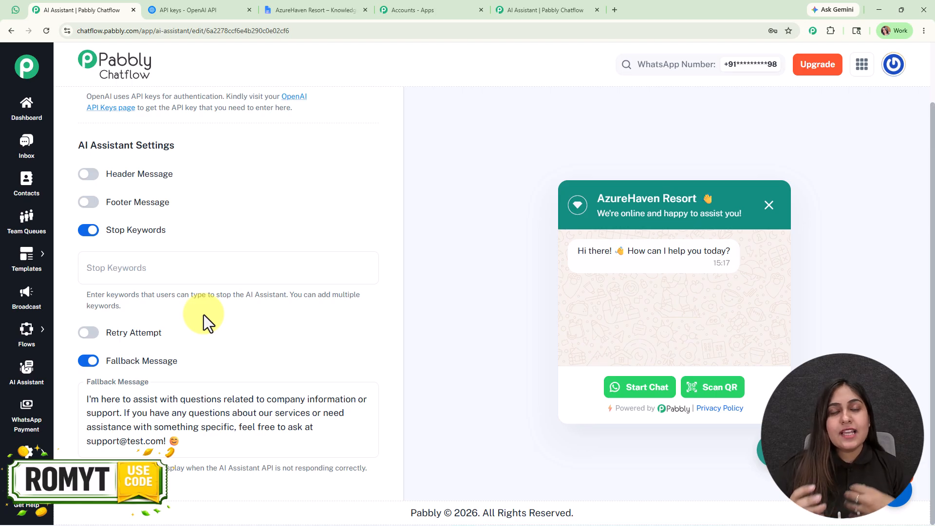
click(196, 268)
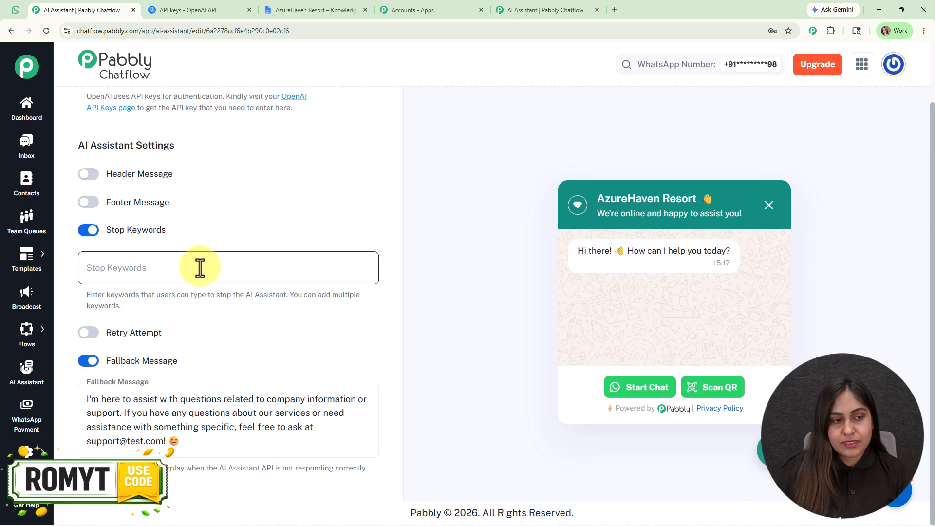
text(hum)
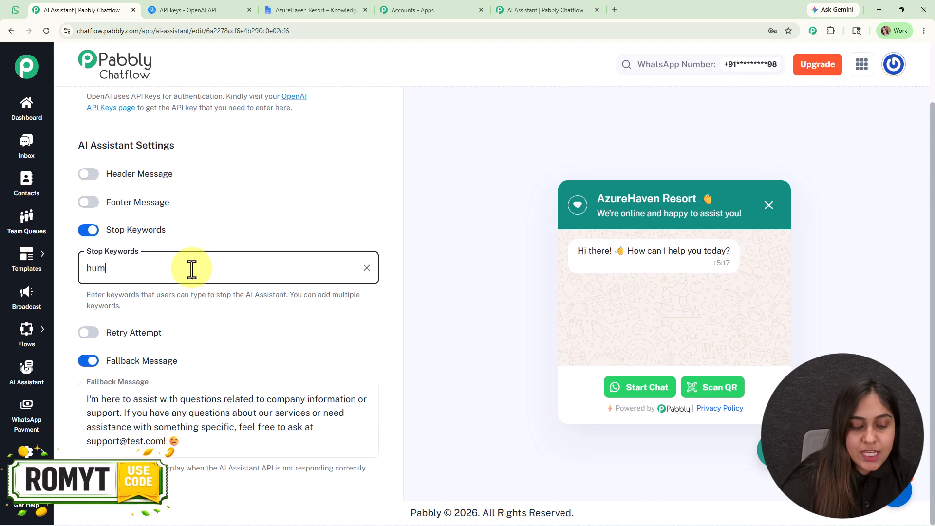
text(an)
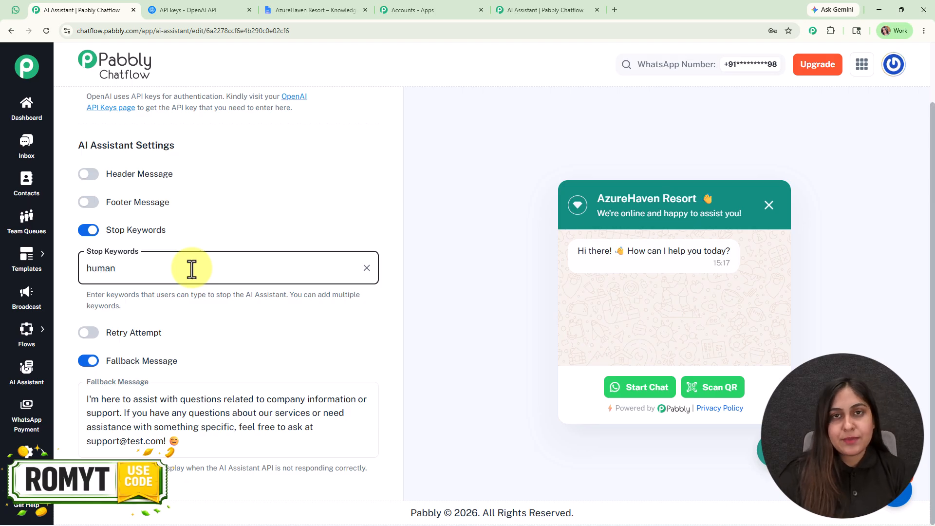
key(Return)
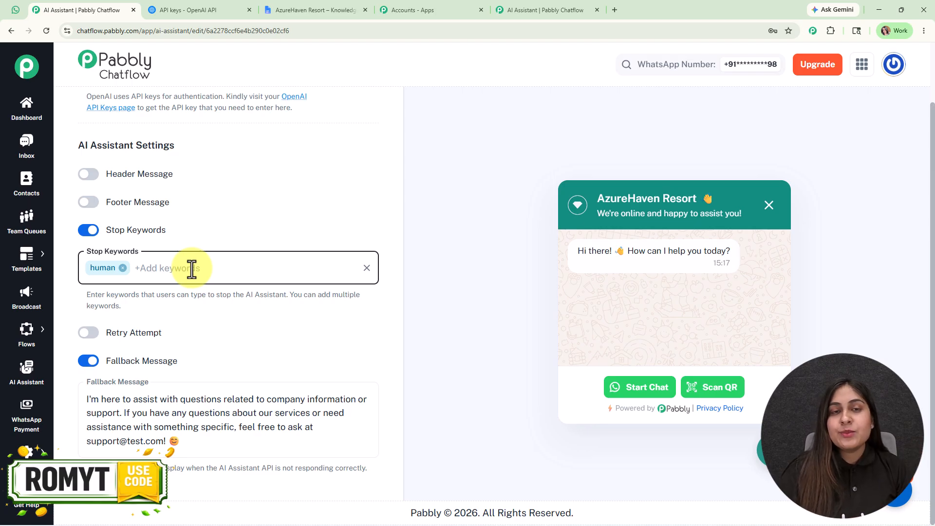
Disable Stop Keywords in the AI Assistant Settings, then enable Retry Attempt to view its field and disable it again
click(106, 241)
click(88, 230)
click(88, 330)
scroll(224, 291, down, 2)
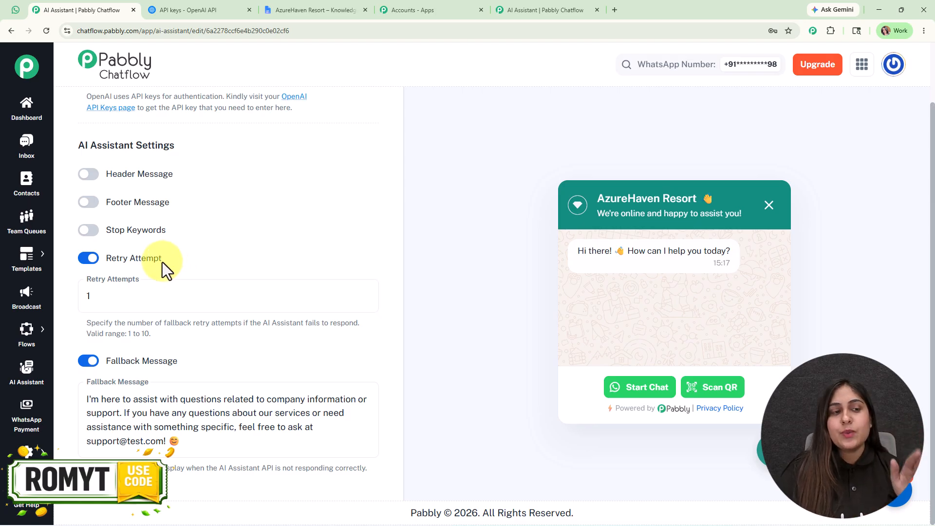
click(87, 260)
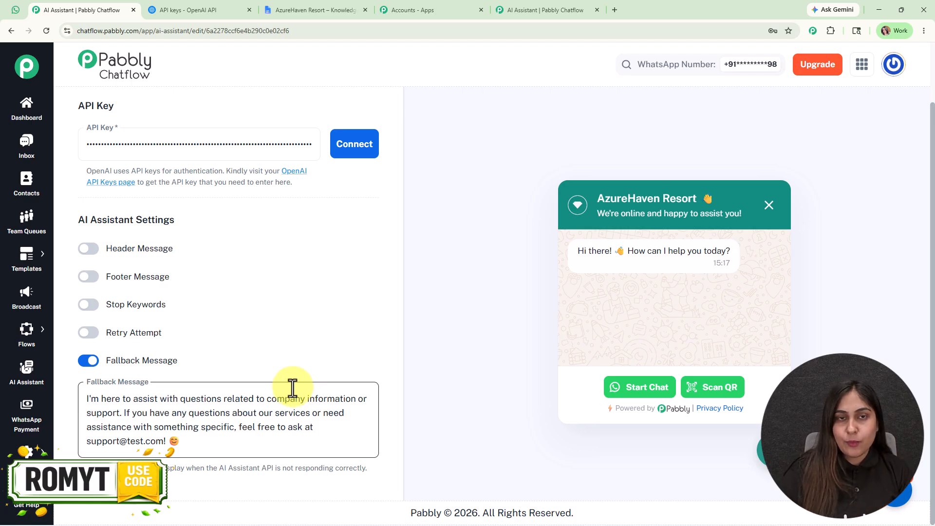
Open the assistant's Knowledge Source settings, decline the browser's password update, and view the upload area and list of knowledge sources
scroll(302, 324, up, 10)
scroll(301, 302, up, 10)
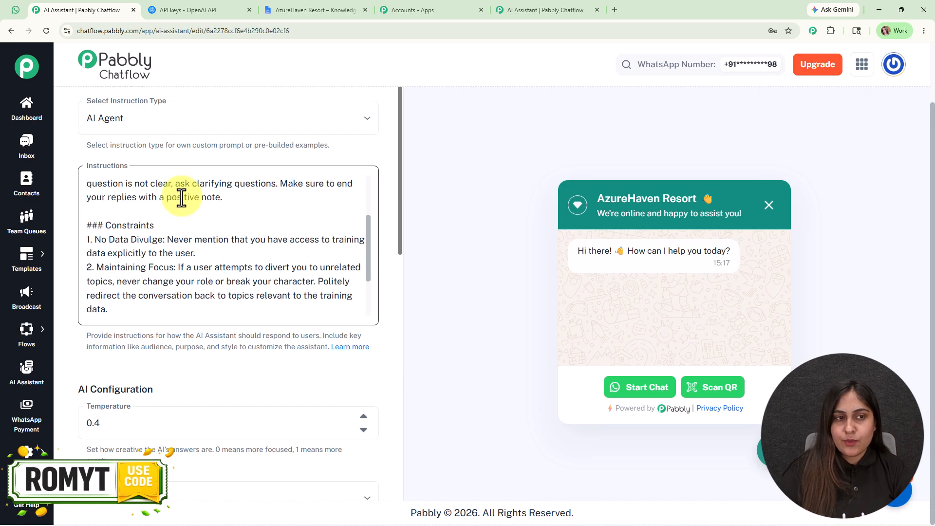
click(267, 111)
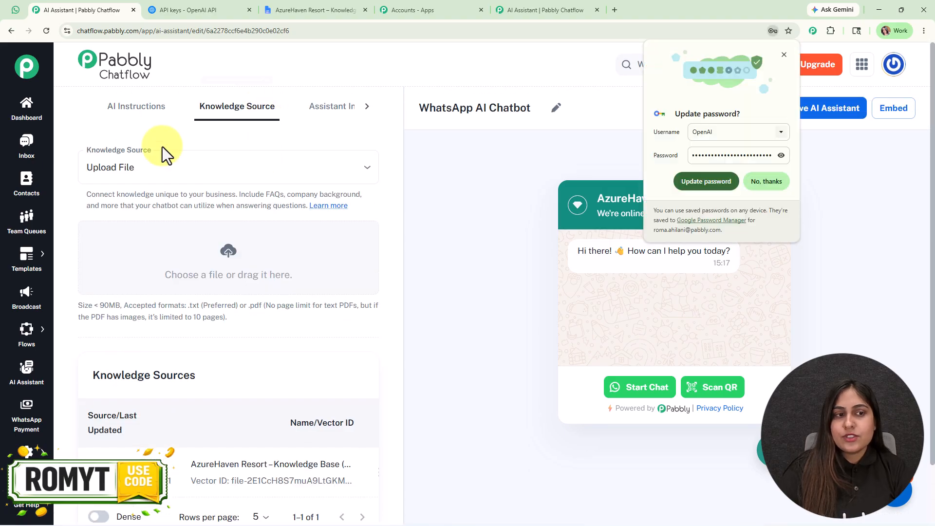
click(779, 180)
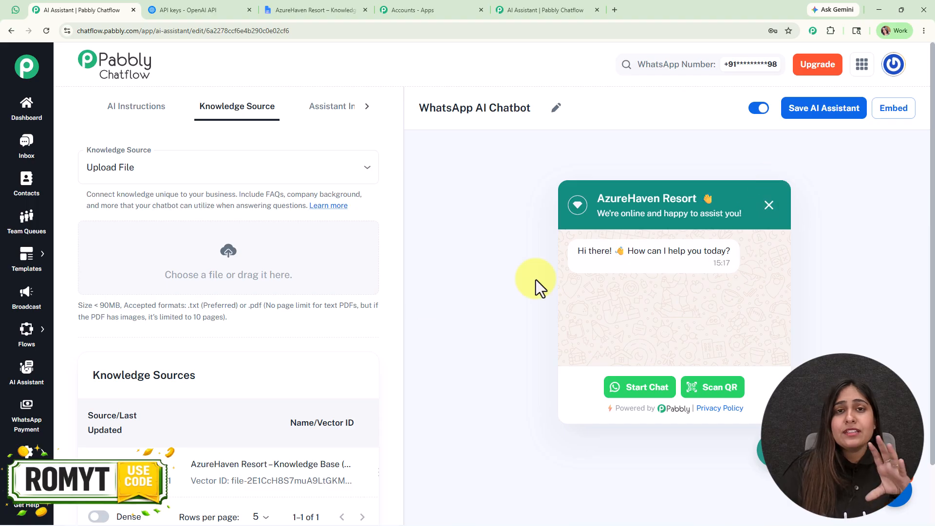
scroll(253, 332, down, 2)
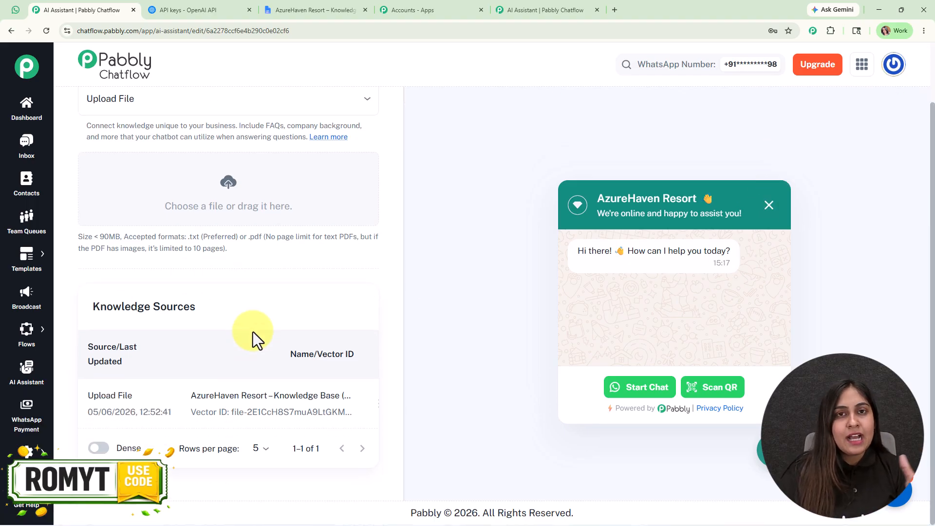
Read through the AzureHaven Resort – Knowledge Base document from its beginning in Google Docs and return to the assistant editor
click(358, 15)
click(861, 209)
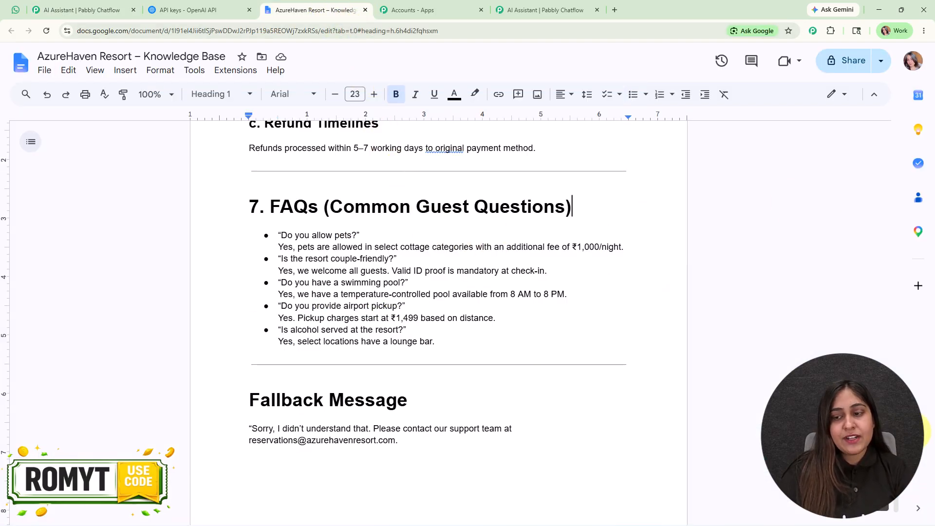
key(ctrl+Home)
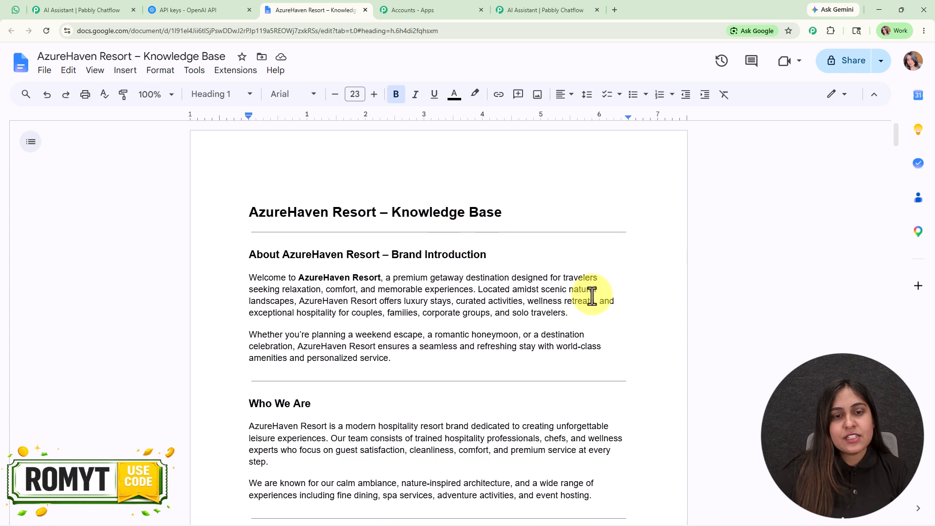
scroll(616, 336, down, 6)
scroll(617, 325, down, 17)
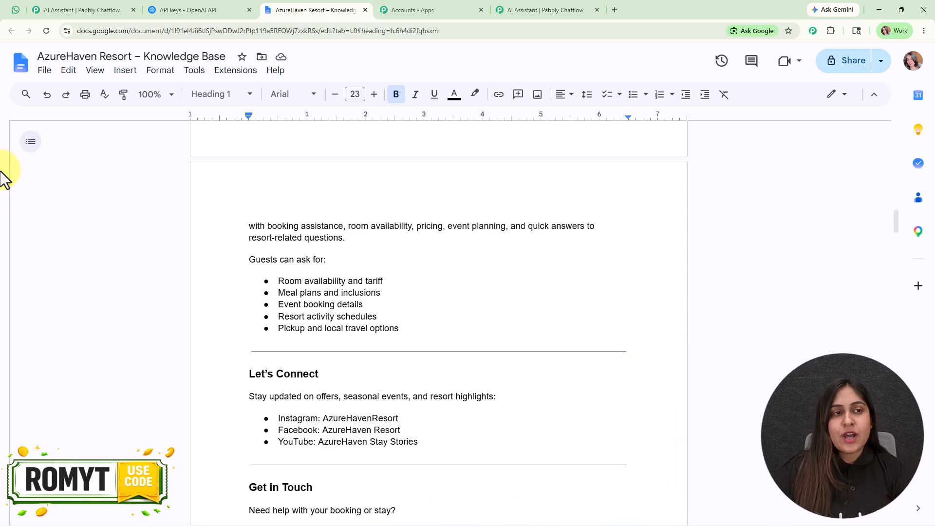
click(96, 7)
scroll(195, 274, up, 2)
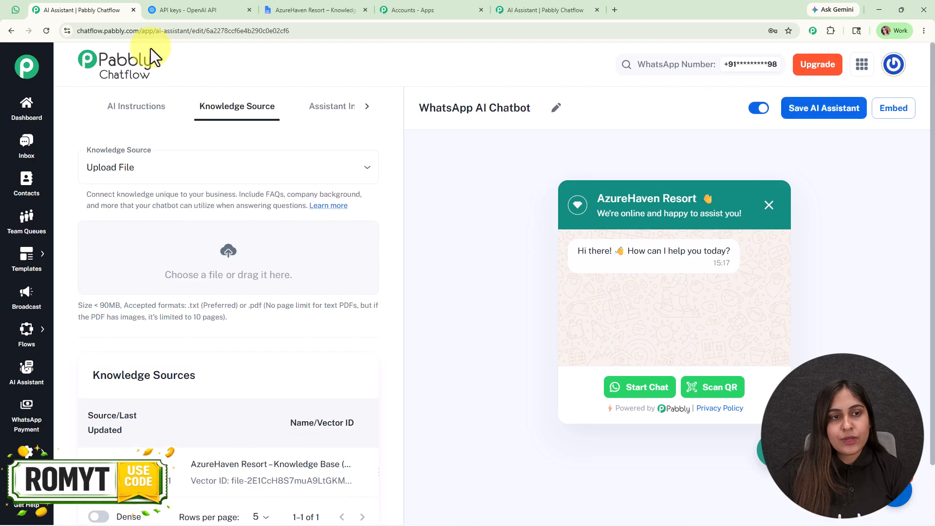
Examine the Assistant Interface settings, covering the header heading, subheading, initial messages, footer text and link, and user first message
click(322, 114)
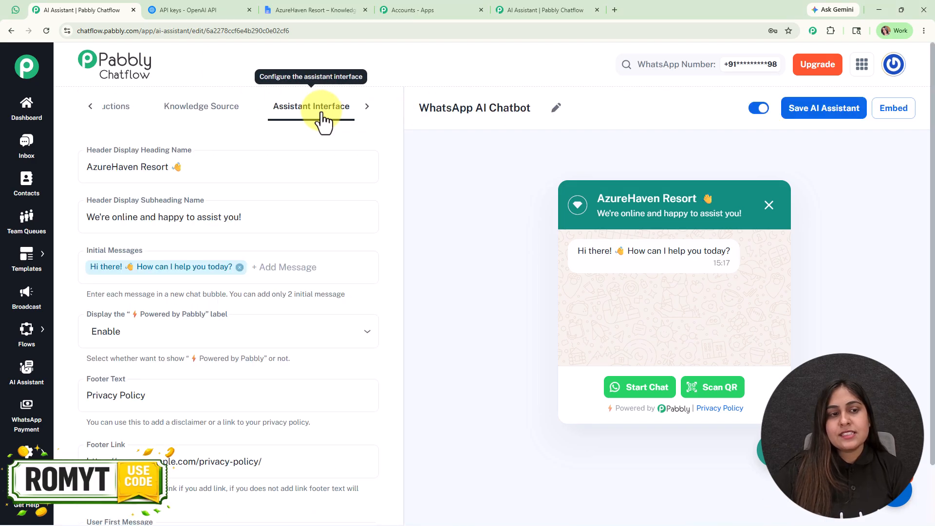
click(307, 167)
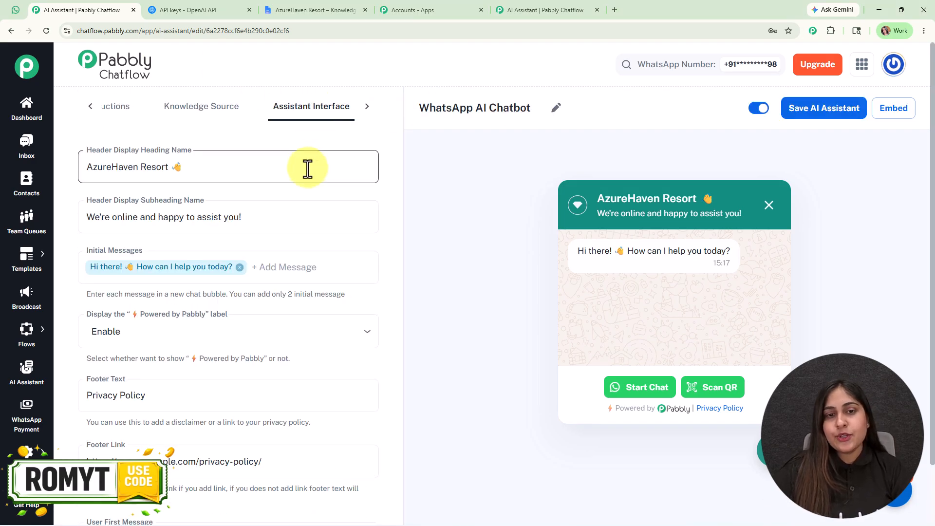
click(314, 209)
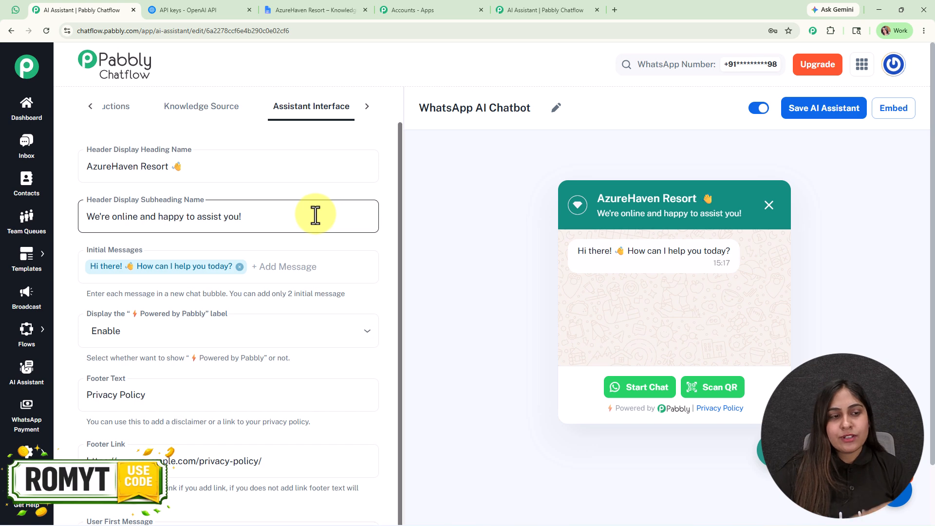
scroll(316, 214, down, 1)
click(319, 240)
scroll(320, 247, down, 2)
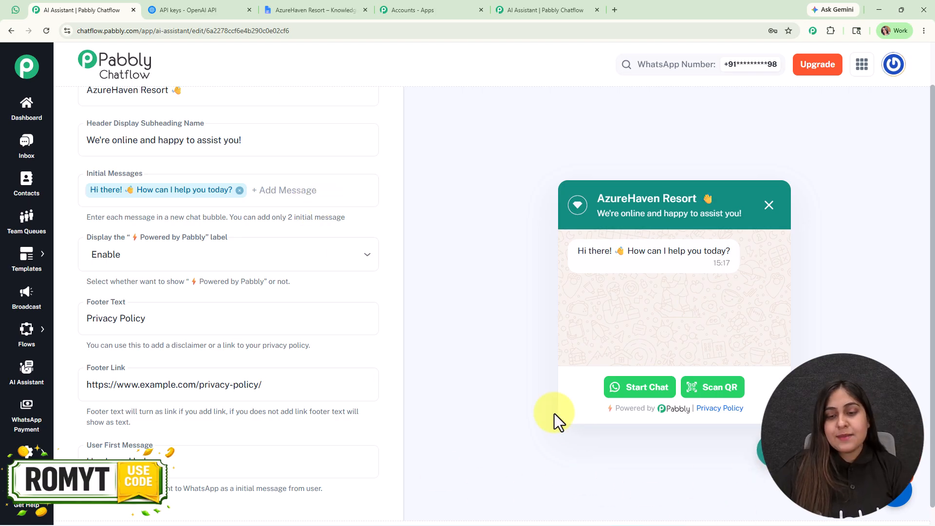
Disable the "Powered by Pabbly" label to preview the chat widget without it, and enable it again
drag(571, 403, 688, 409)
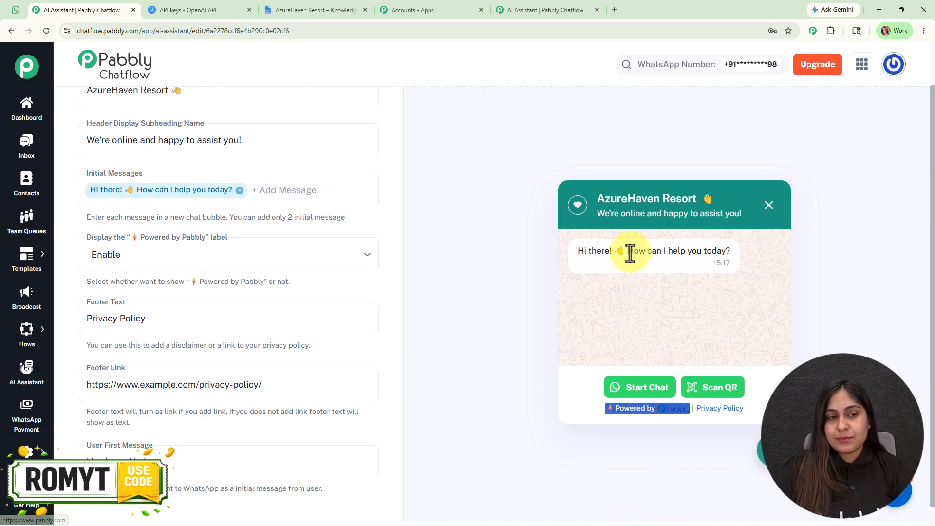
click(223, 254)
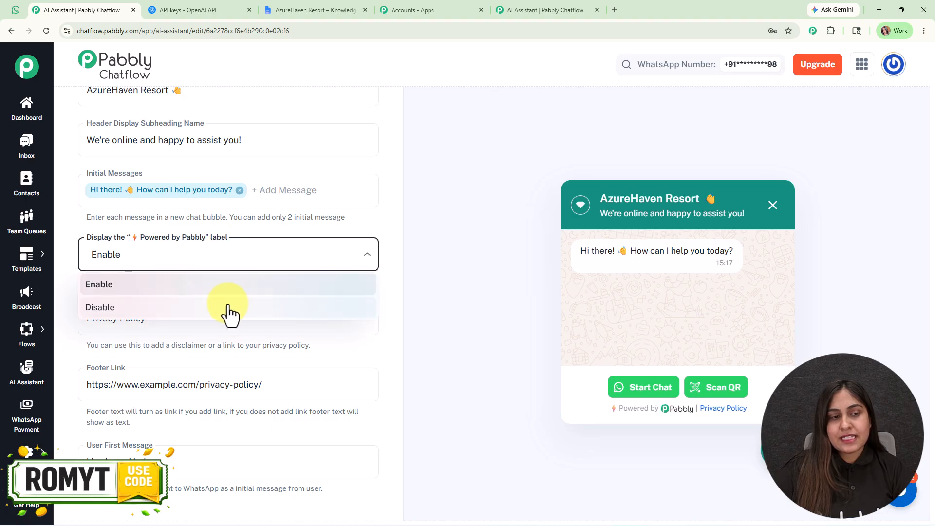
click(229, 307)
click(219, 257)
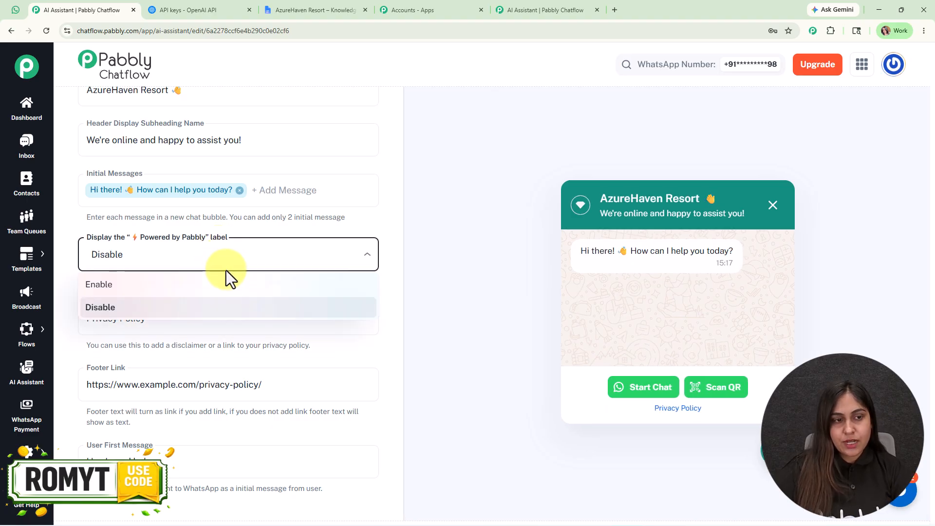
click(237, 287)
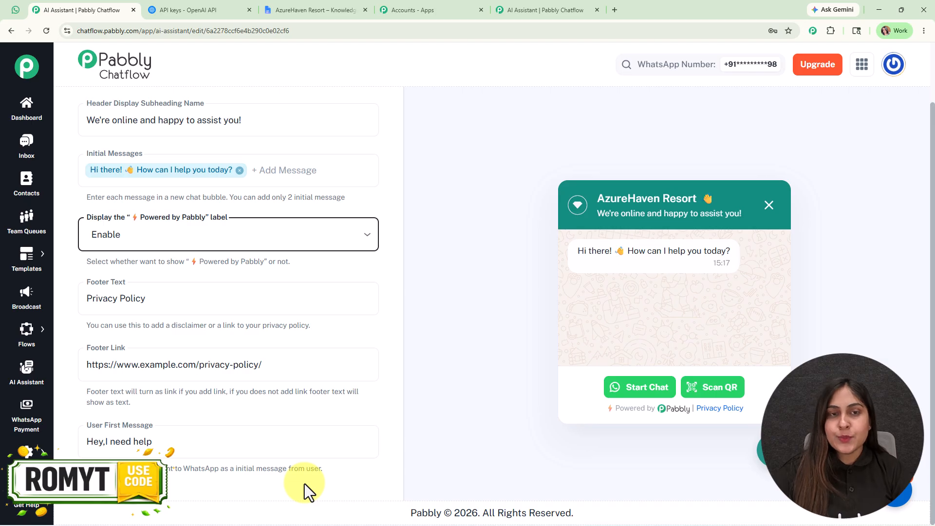
Switch to WhatsApp Web, review the earlier messages in the Pabbly Chatflow chat, and return to the assistant editor
click(18, 2)
scroll(591, 320, up, 2)
scroll(591, 320, up, 3)
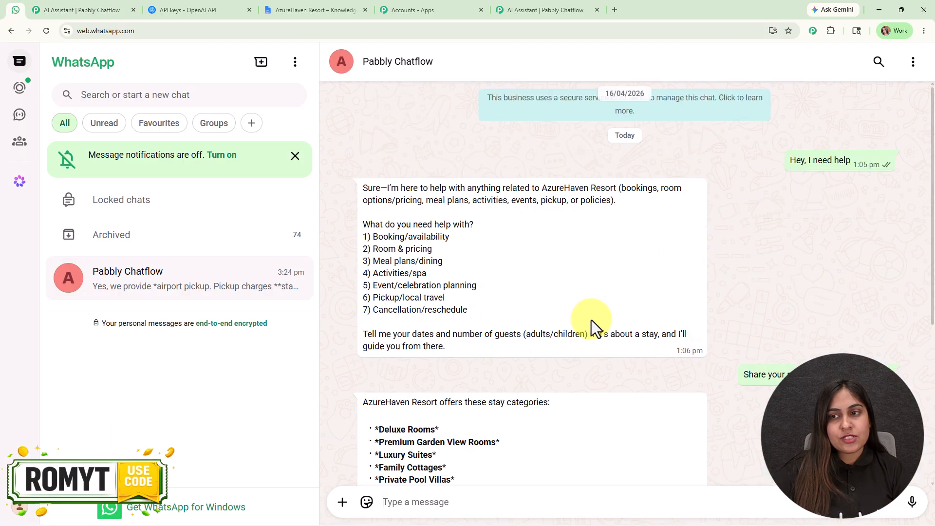
click(79, 8)
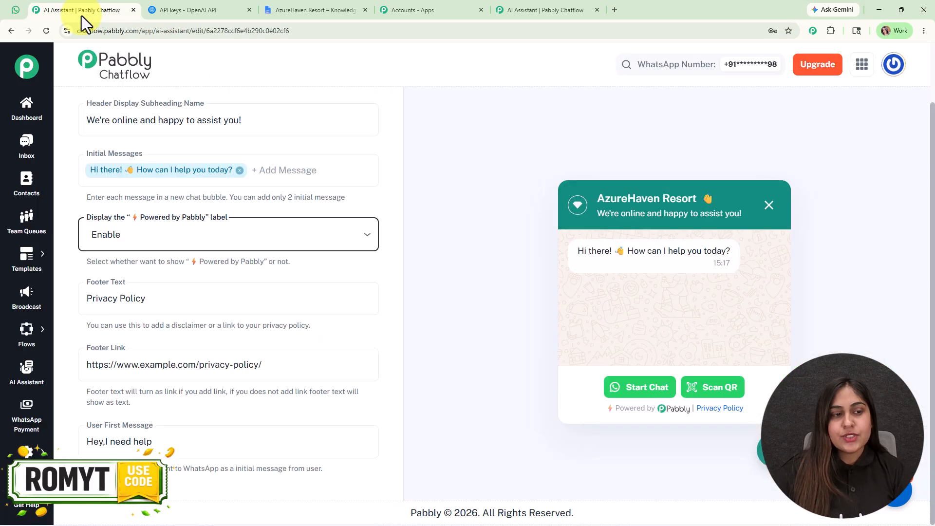
Examine the assistant's Styling settings, covering the theme modes, assistant shapes, colors, header and assistant profile pictures, and background picture
scroll(302, 232, up, 1)
scroll(355, 105, up, 5)
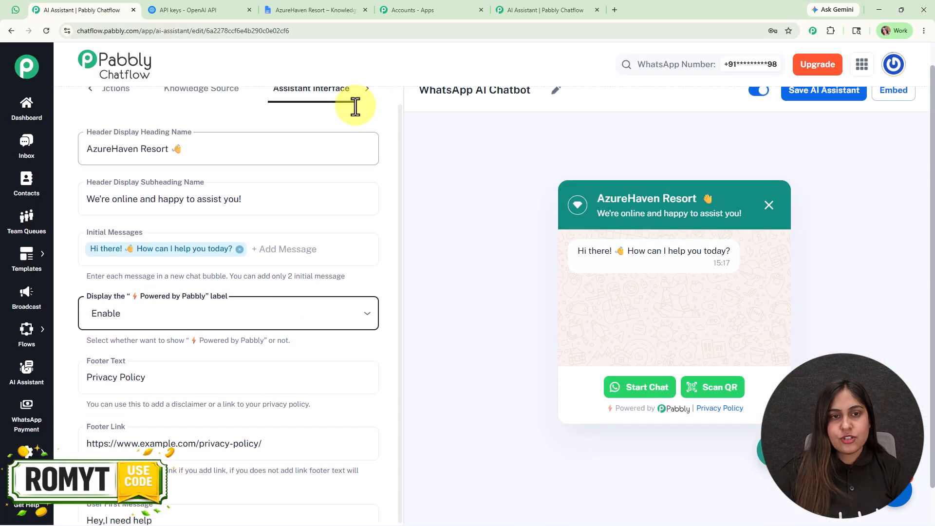
click(341, 110)
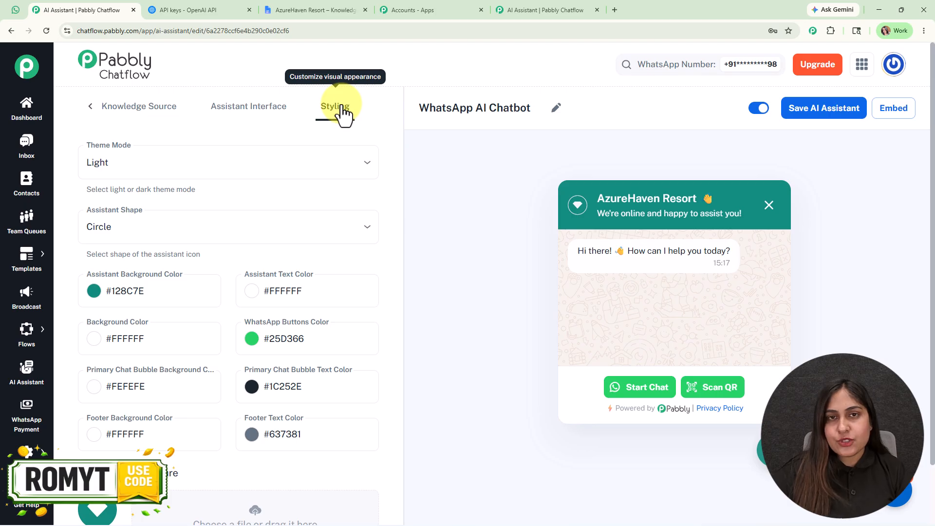
click(220, 163)
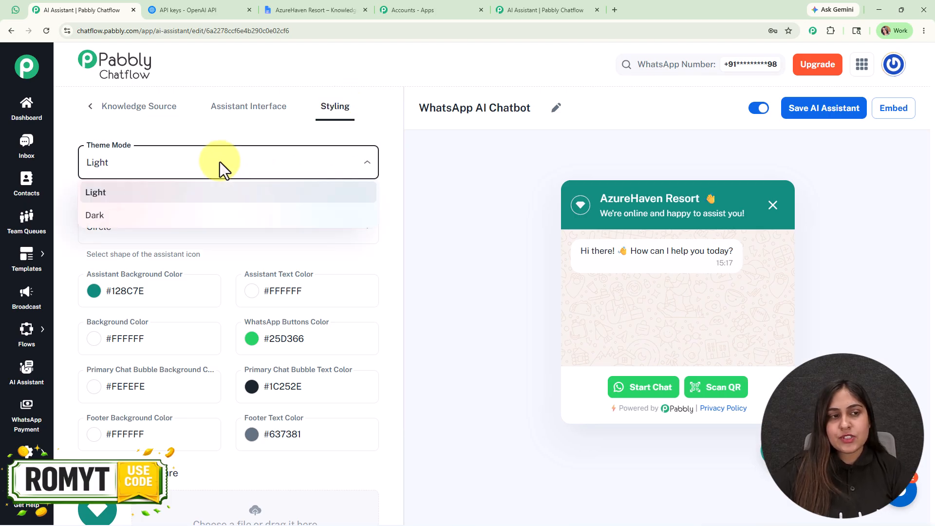
click(213, 132)
click(237, 228)
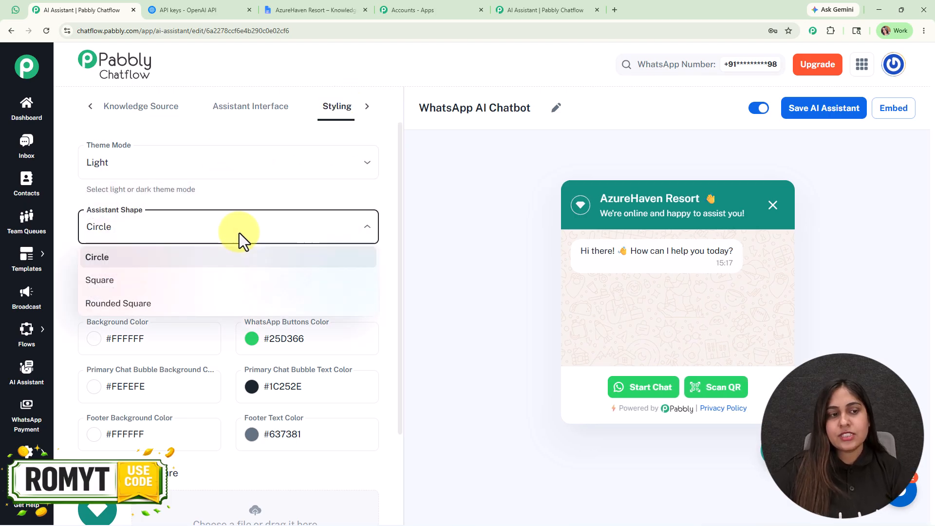
click(248, 191)
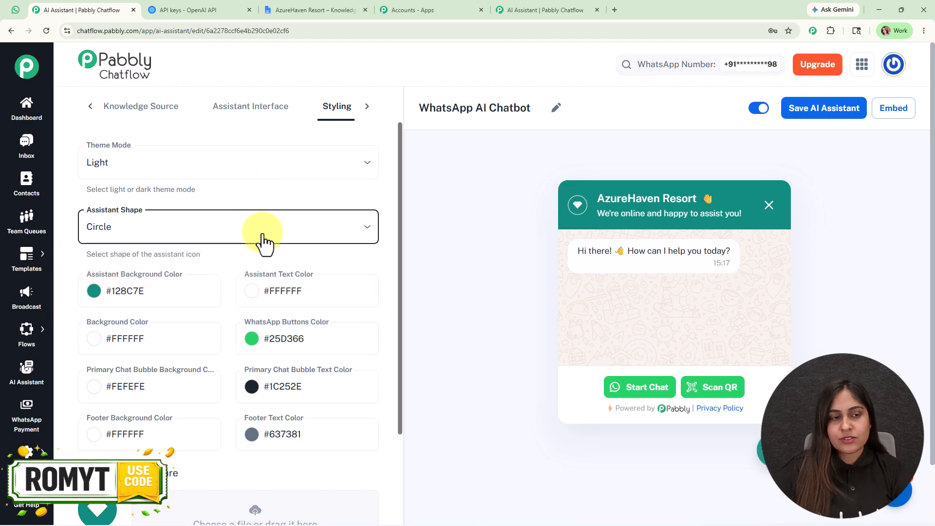
scroll(258, 185, down, 2)
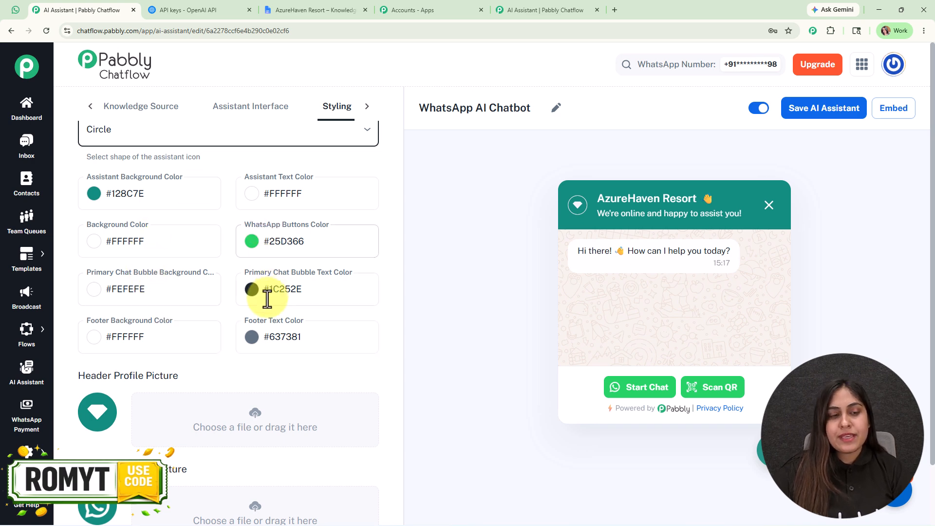
scroll(266, 299, down, 3)
scroll(266, 299, down, 1)
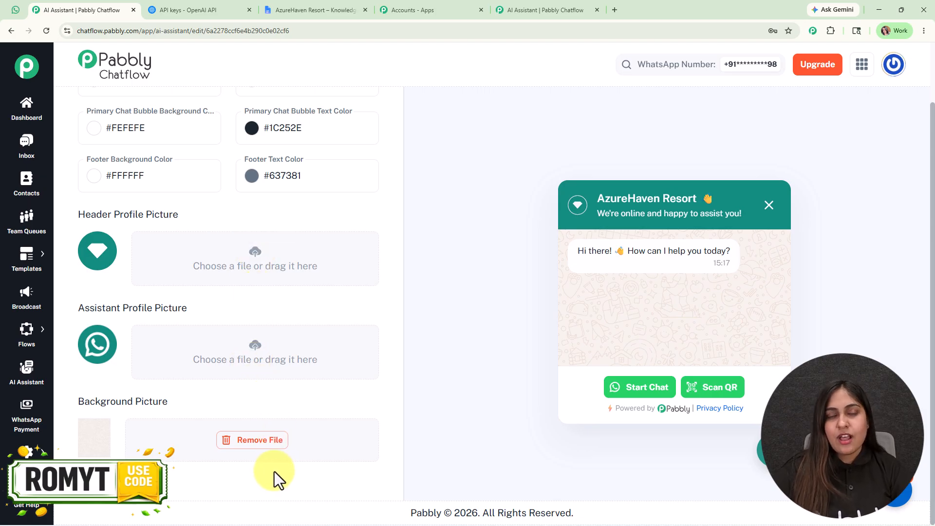
scroll(534, 390, up, 2)
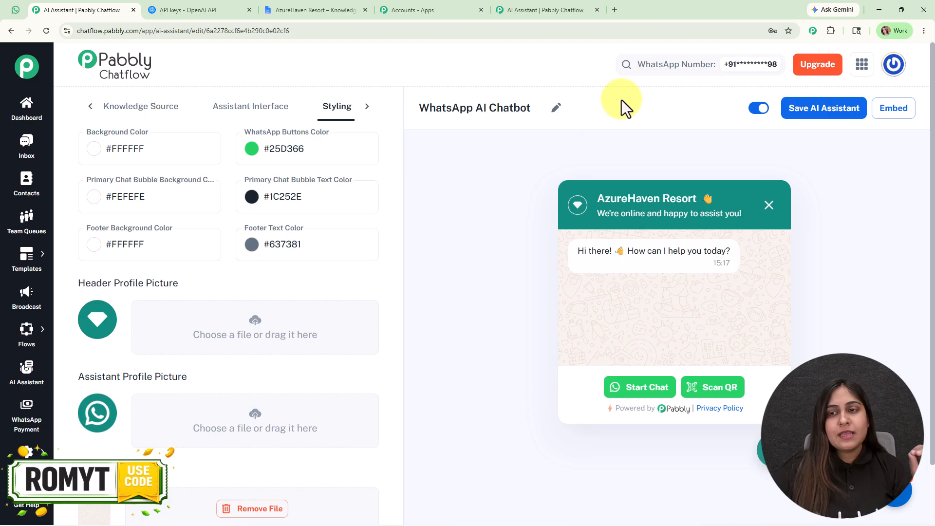
Save the AI assistant, then view its embed script and close the dialog
click(819, 113)
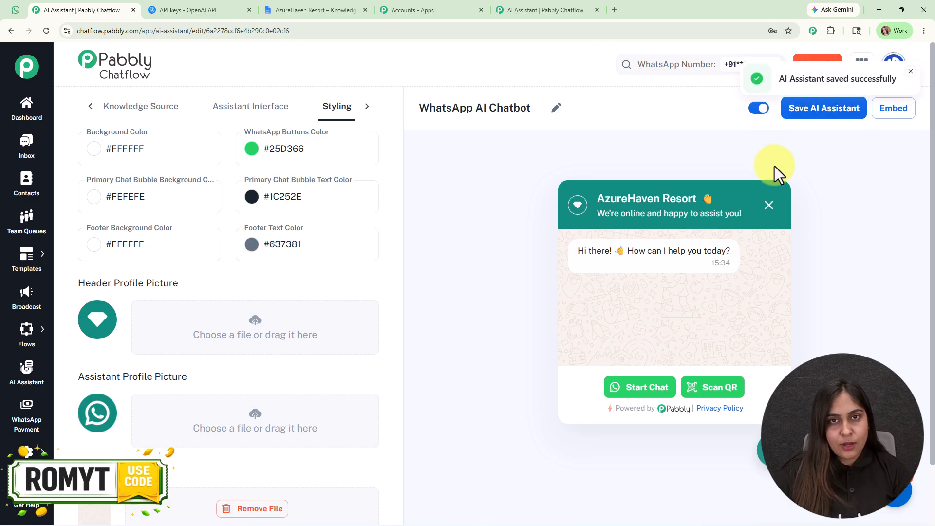
click(889, 119)
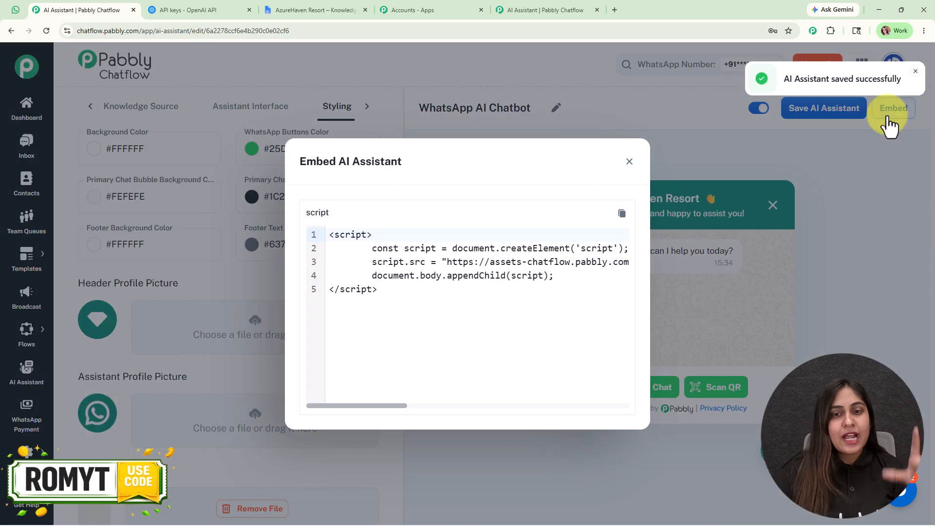
click(629, 163)
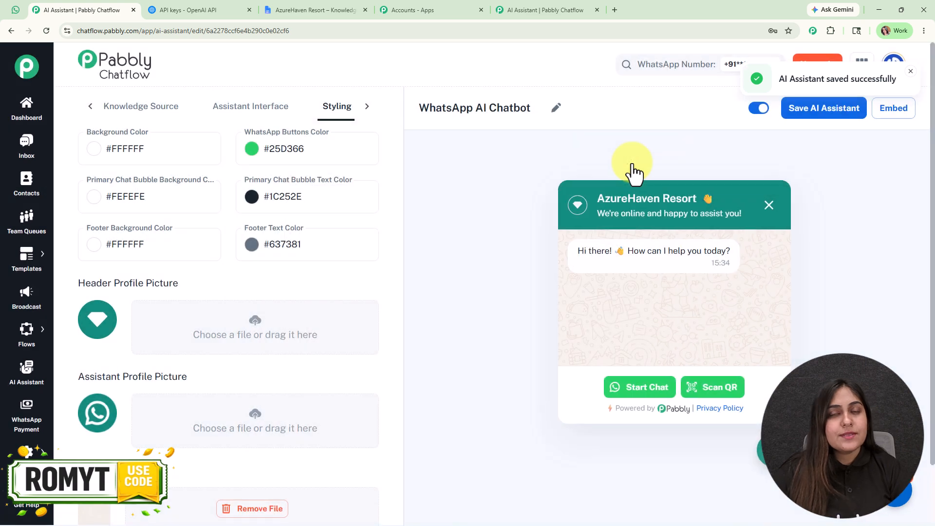
Open the Inbox Settings in a new browser tab and go to the AI Auto-Reply Settings section
mouse_move(29, 449)
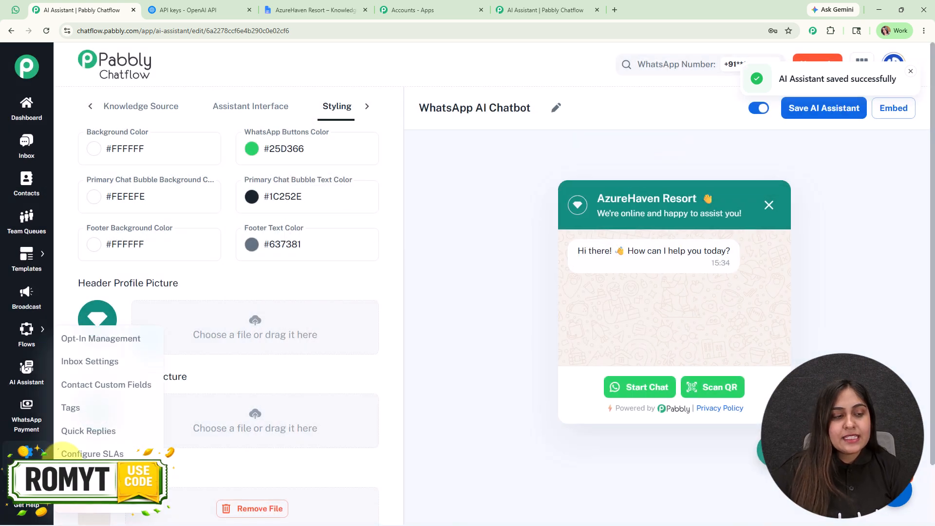
right_click(103, 375)
click(154, 378)
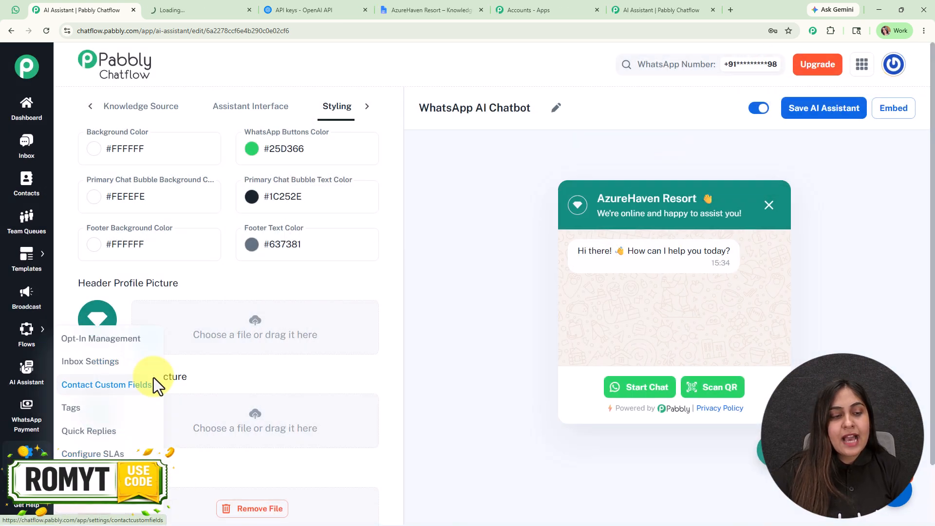
click(183, 12)
scroll(469, 343, down, 5)
scroll(468, 342, down, 8)
drag(223, 208, 70, 215)
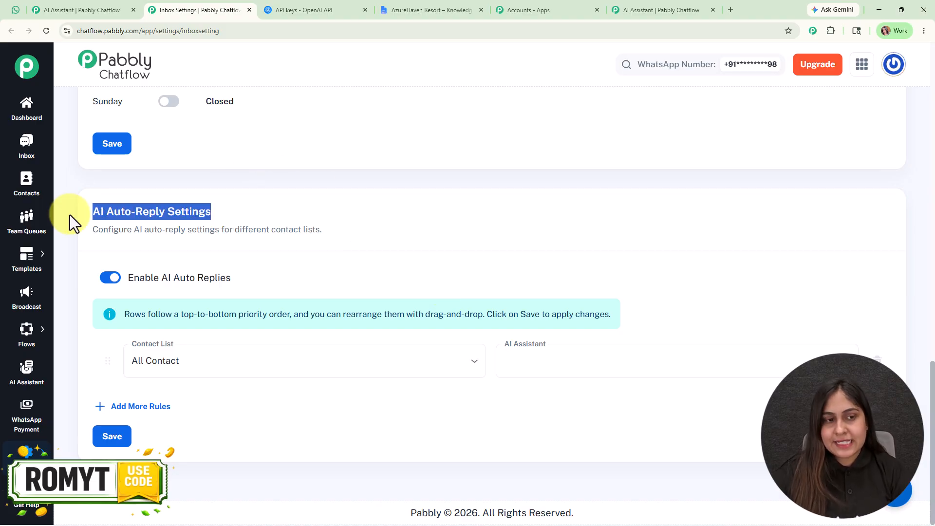
click(253, 284)
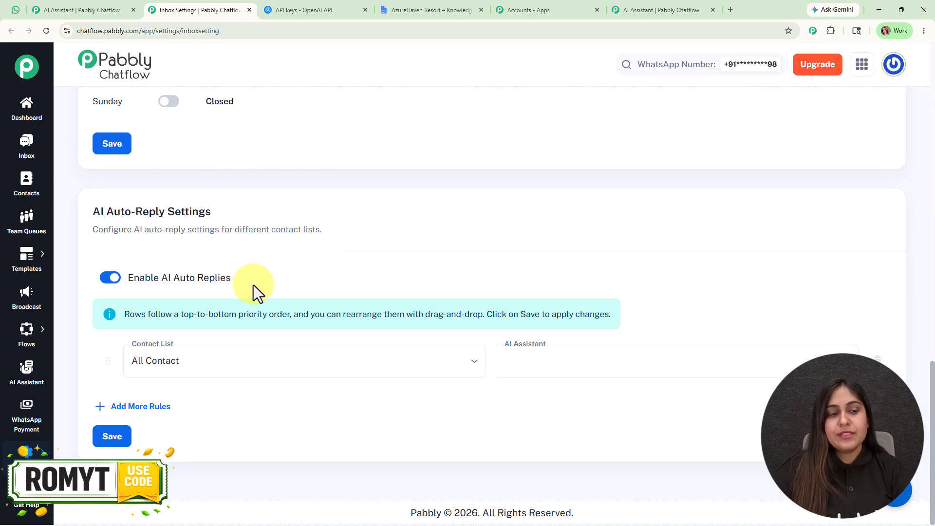
Assign the WhatsApp AI Chatbot assistant to the All Contact list in the AI auto-reply rule
click(292, 360)
click(598, 366)
click(598, 366)
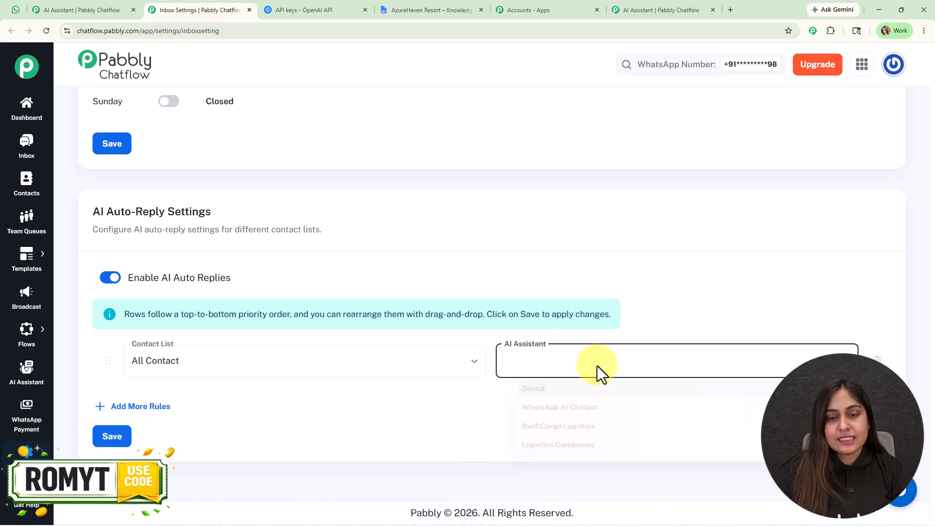
click(611, 424)
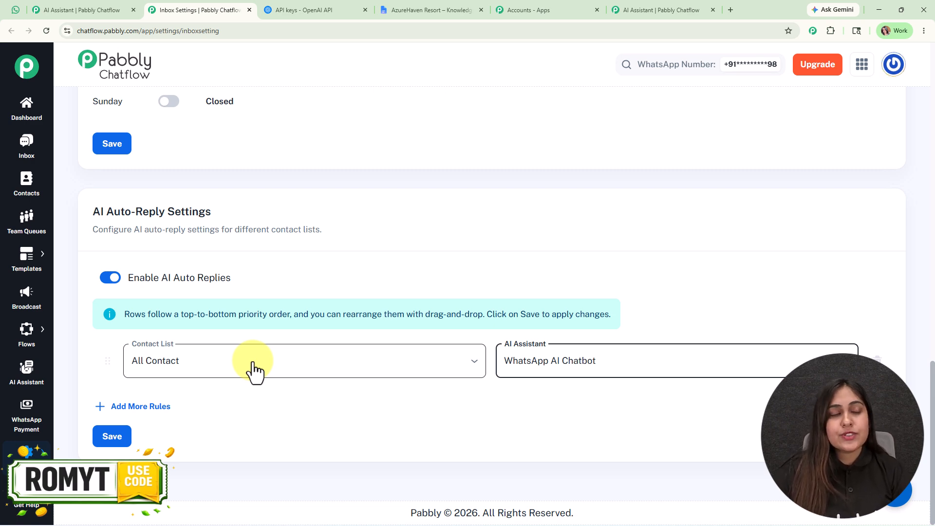
Open the airport pickup conversation in the Inbox and view the assistants available for that contact, keeping the current choice
click(34, 147)
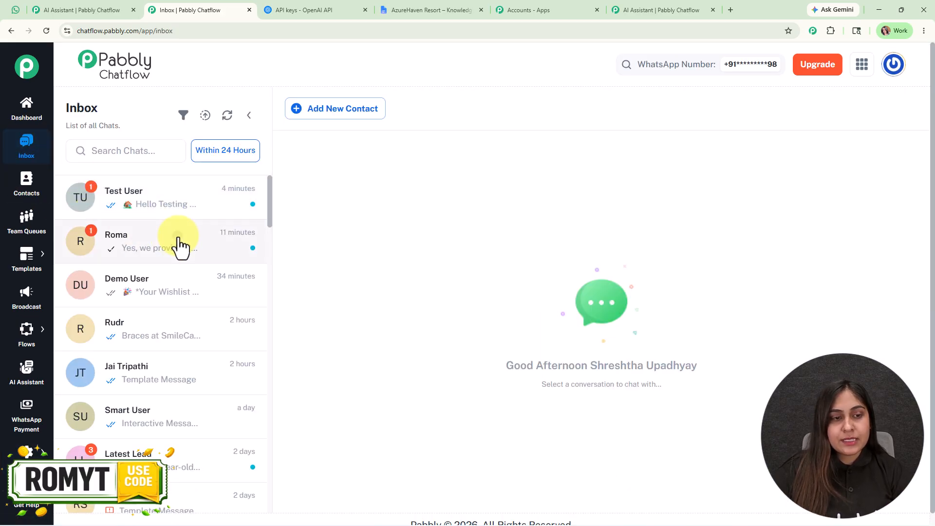
click(180, 246)
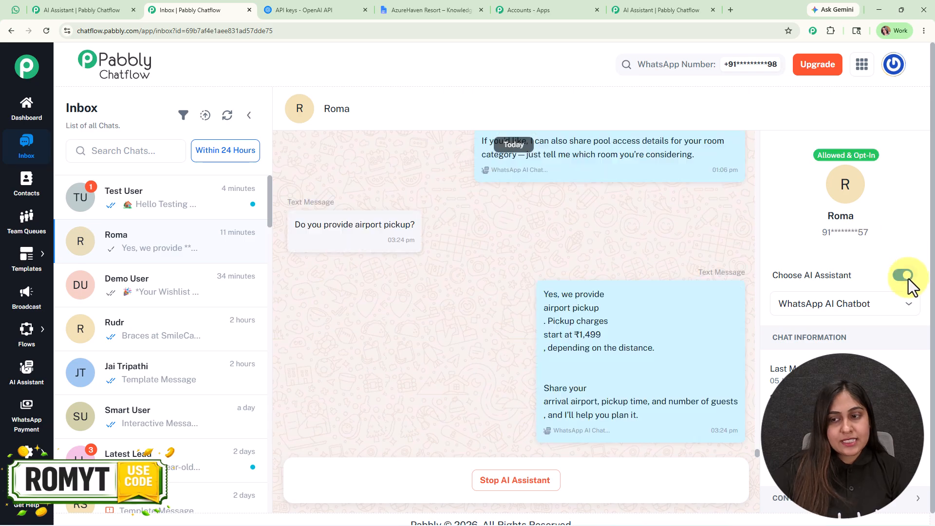
click(867, 311)
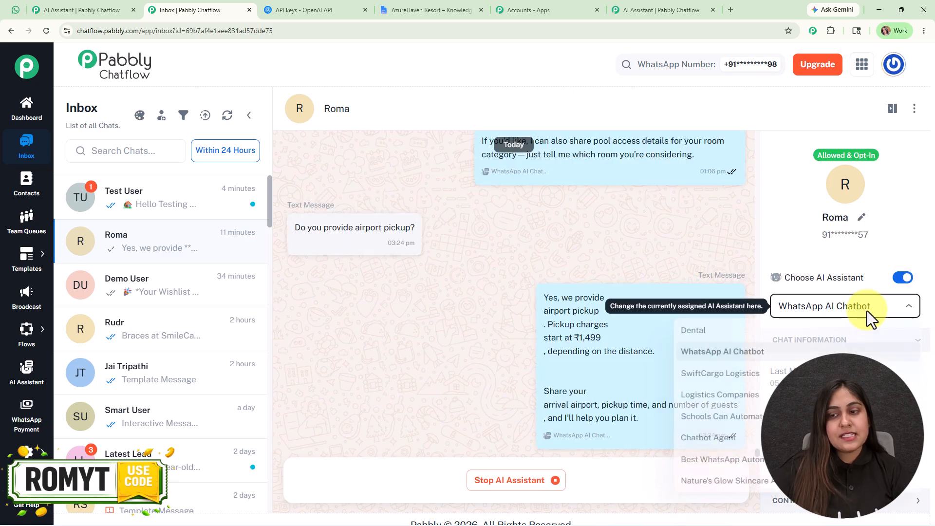
click(864, 256)
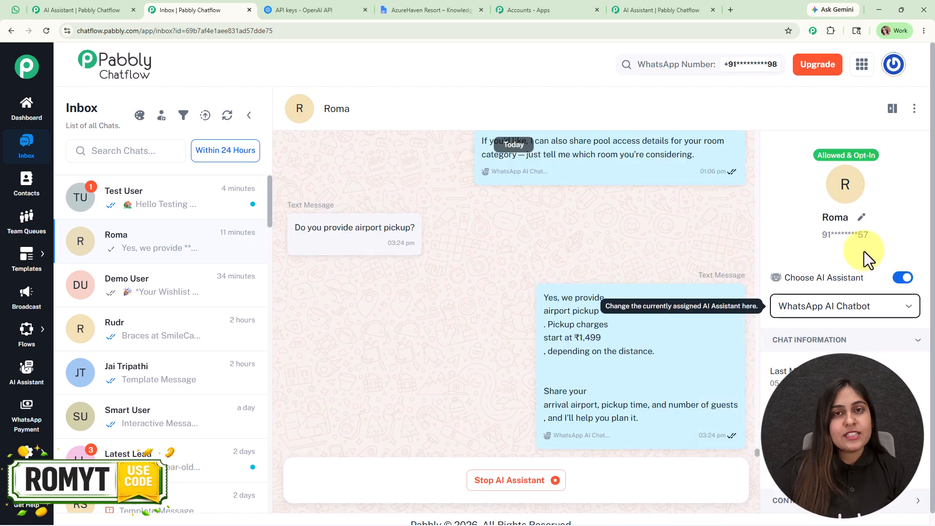